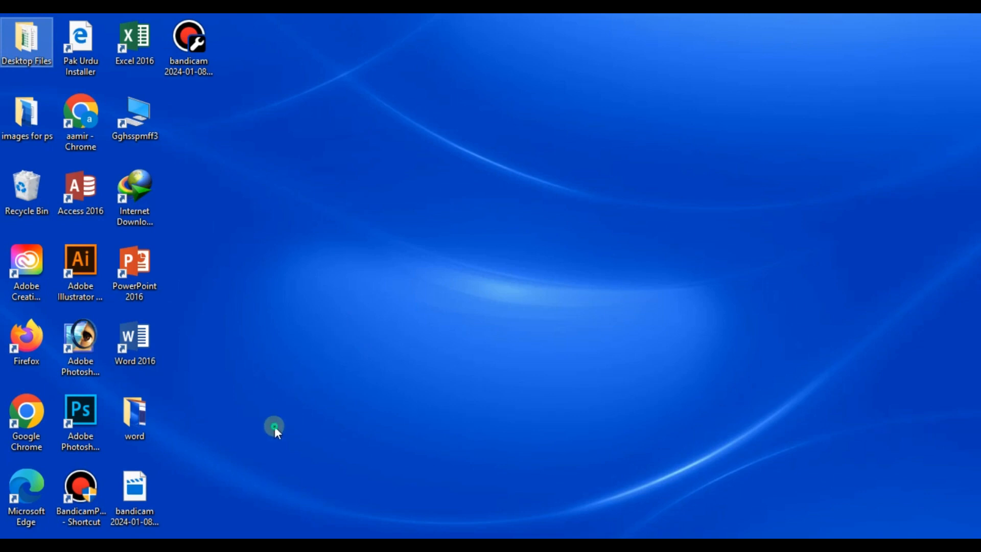
Step: Open the Word document named word from the Desktop Files folder
click(275, 426)
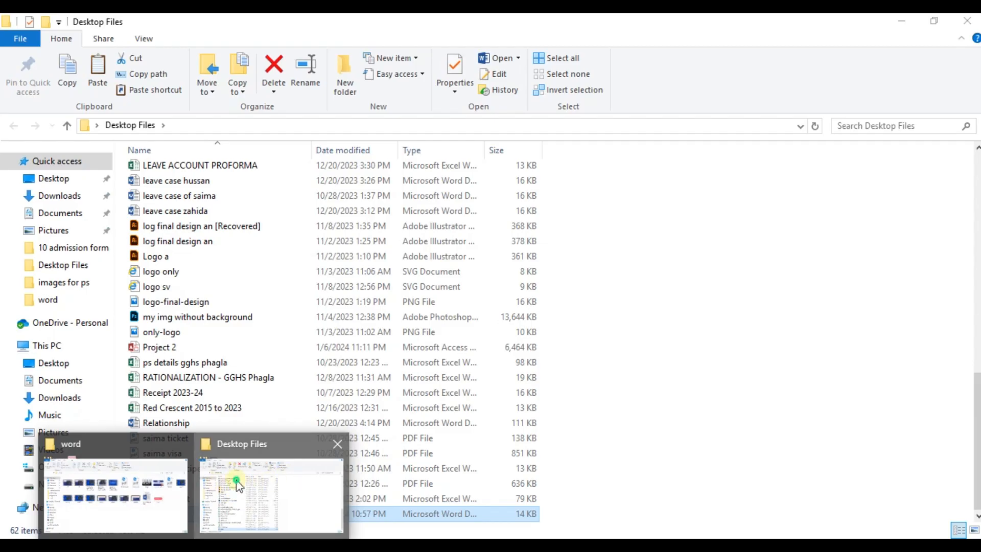
click(284, 478)
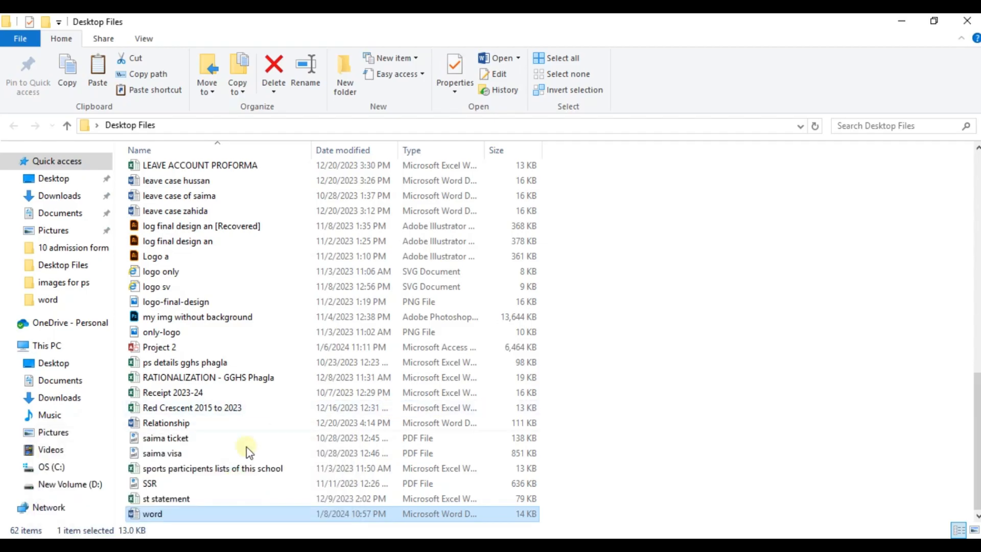
double_click(172, 515)
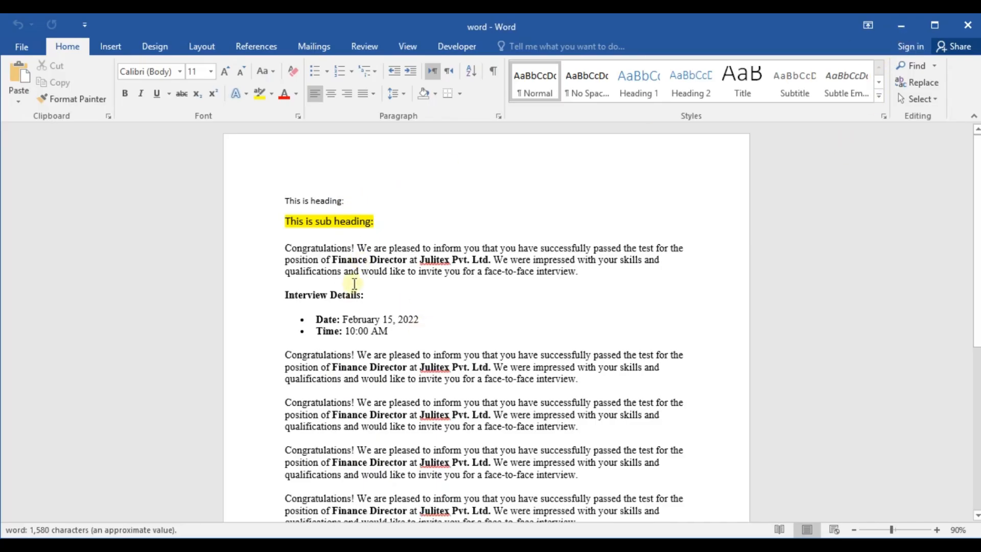
Step: Look through the document's headings, interview details and repeated paragraphs to find places where a table could be inserted
scroll(403, 335, down, 5)
scroll(439, 359, up, 5)
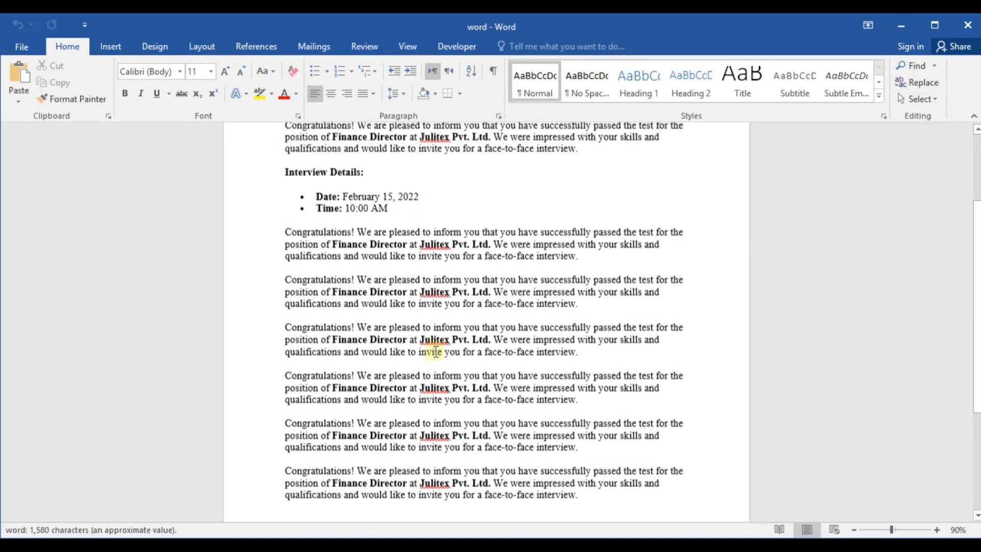
click(422, 367)
click(519, 410)
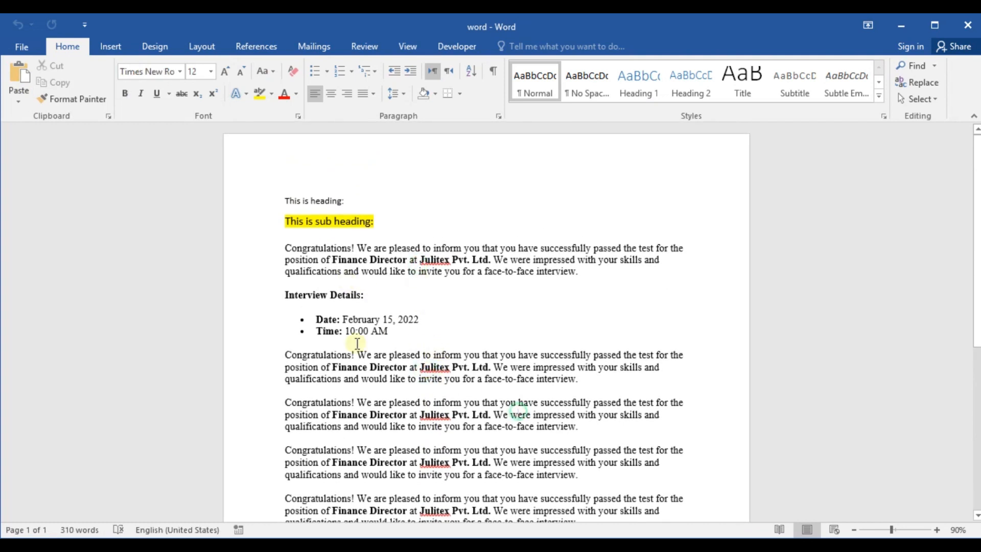
click(329, 265)
click(419, 367)
click(562, 273)
click(501, 279)
click(427, 249)
scroll(377, 347, down, 5)
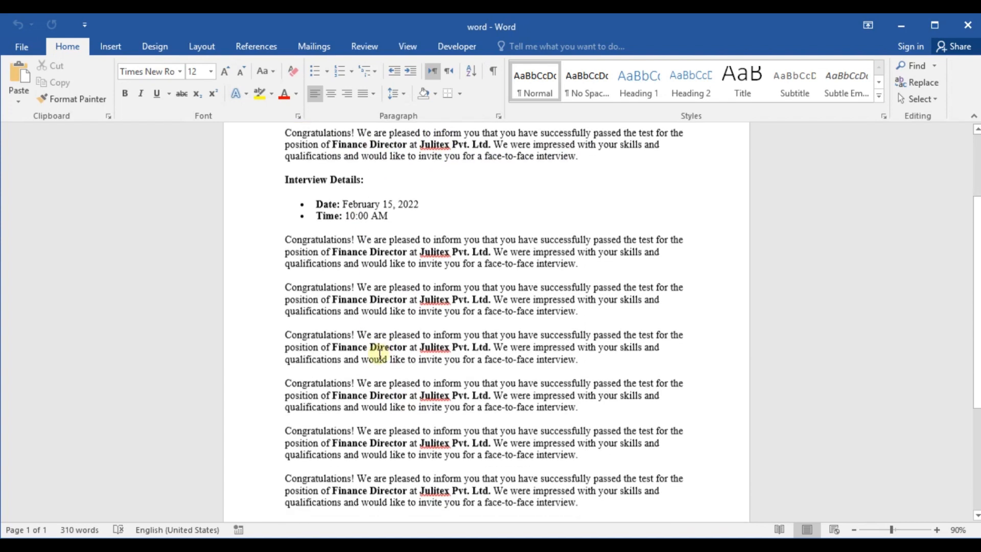
scroll(409, 337, up, 3)
scroll(419, 334, up, 2)
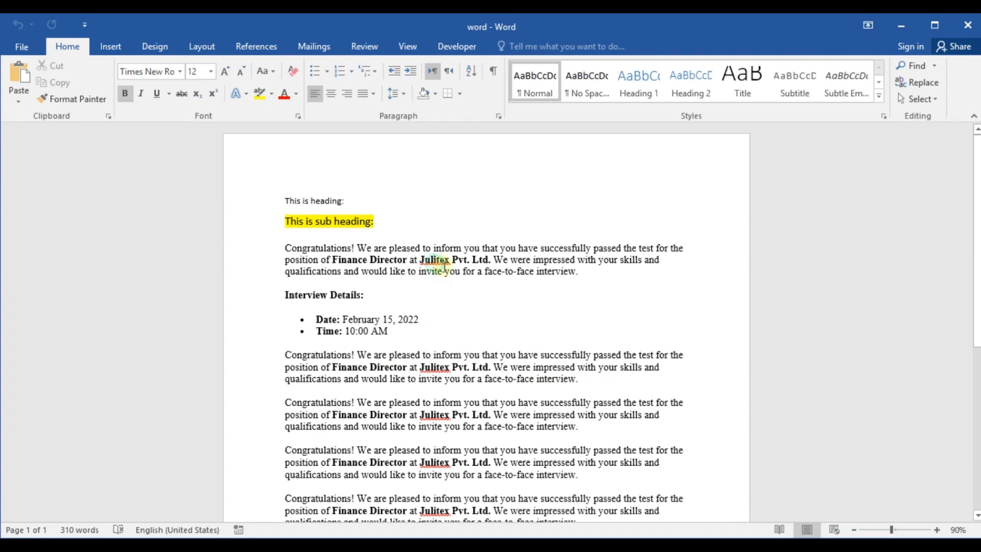
Step: Insert a blank line between the first Congratulations paragraph and the Interview Details heading
click(586, 272)
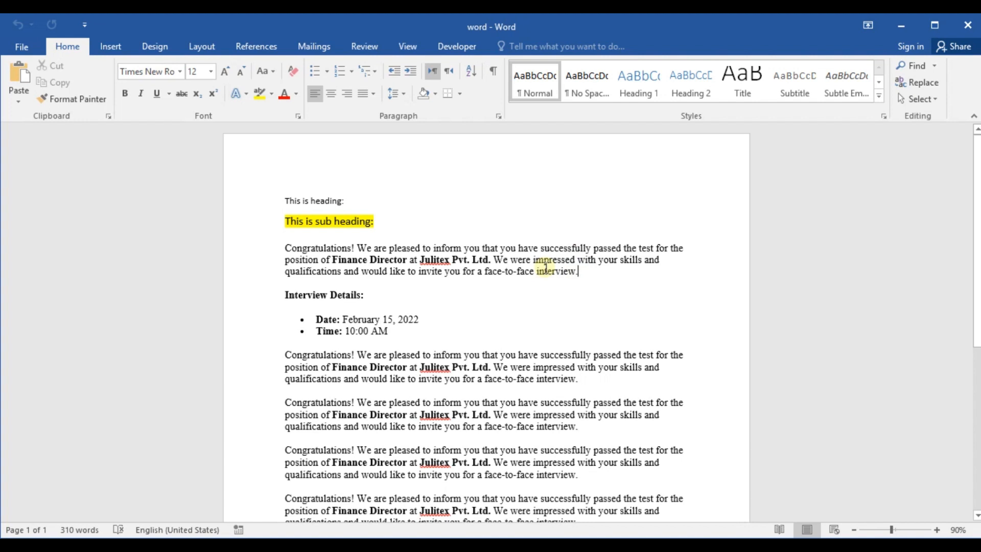
click(544, 292)
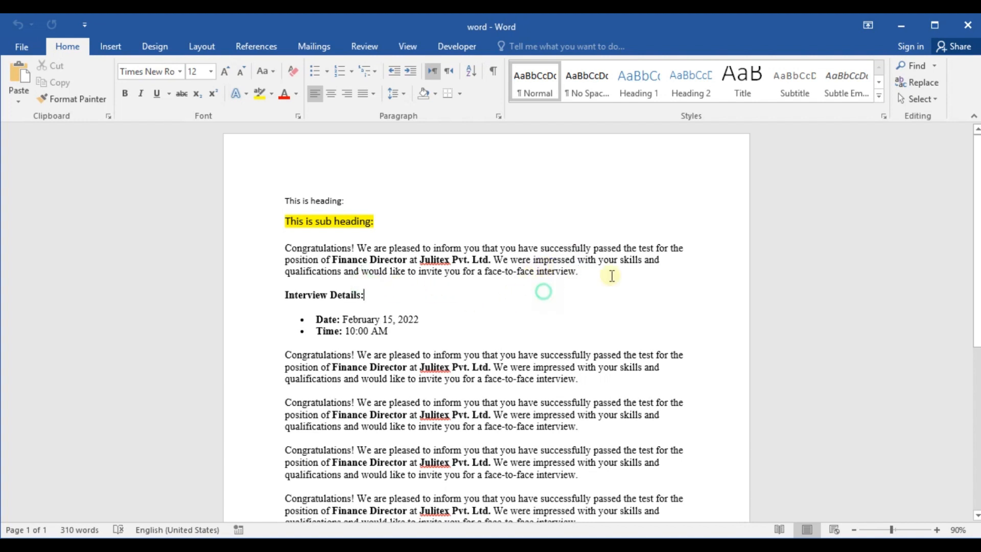
click(587, 270)
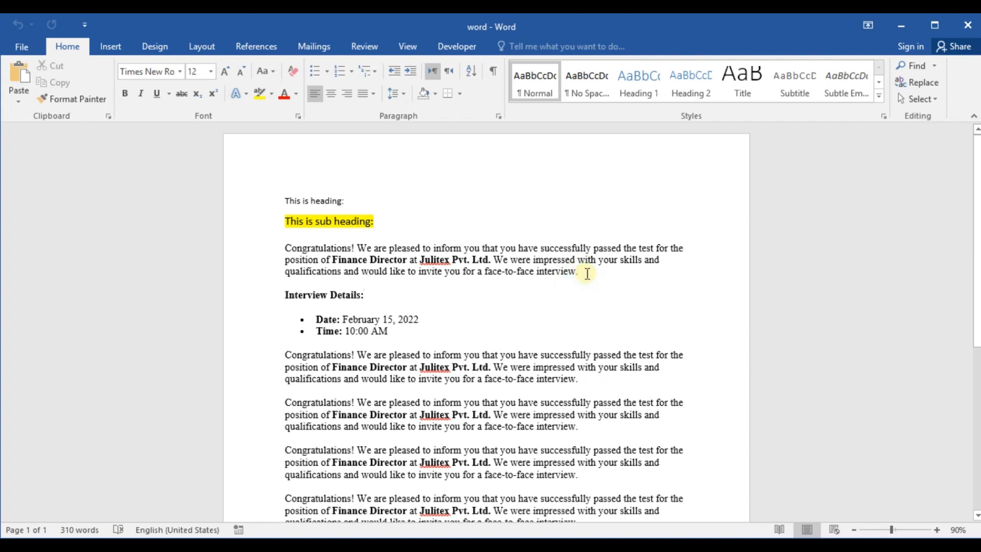
click(547, 302)
click(367, 277)
click(583, 273)
key(Return)
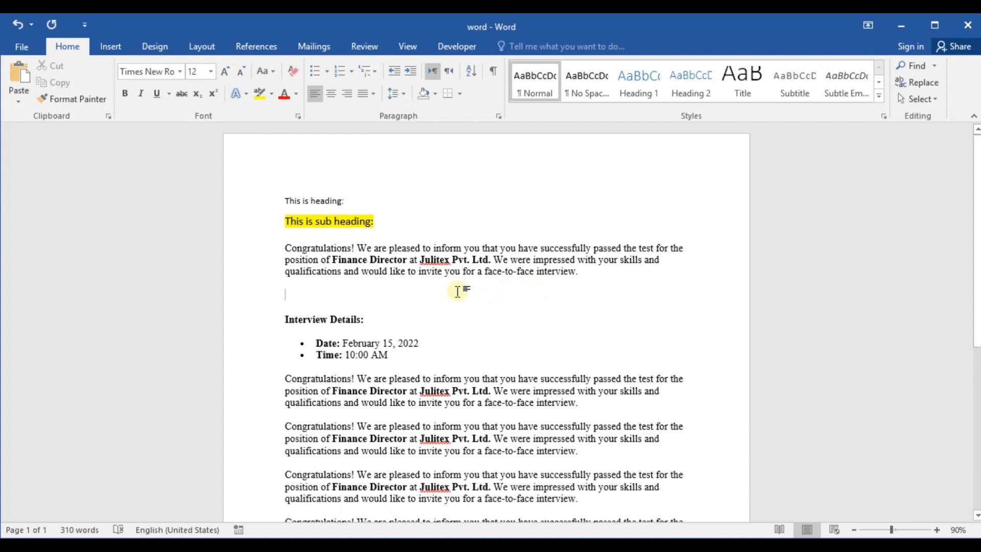
Step: Delete the existing macros Macro1 and Macro2 from the macro list
click(407, 47)
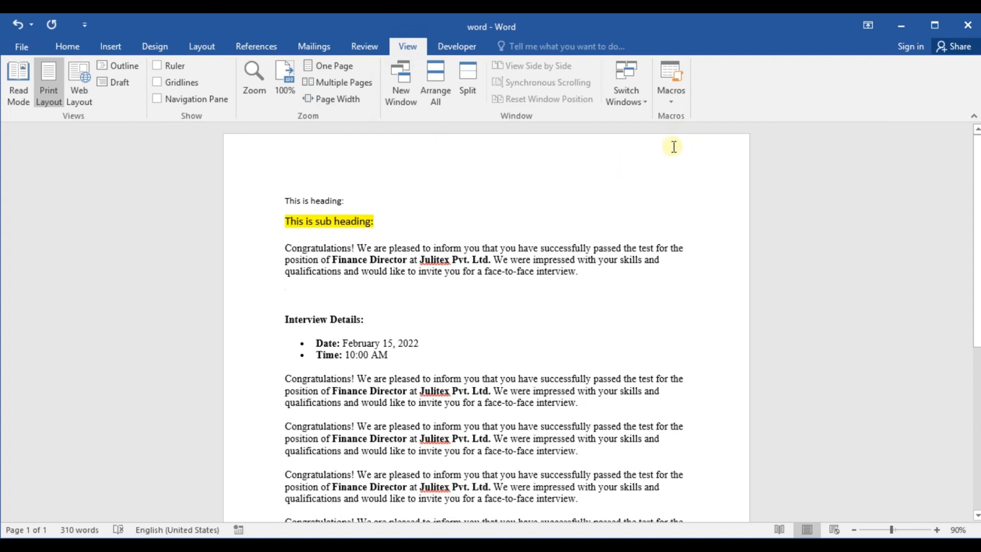
click(672, 103)
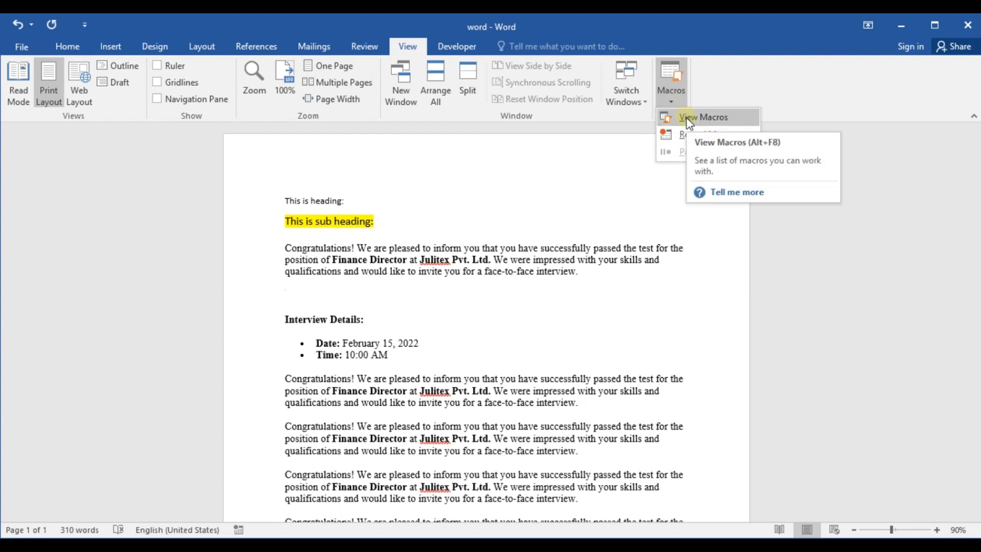
click(686, 117)
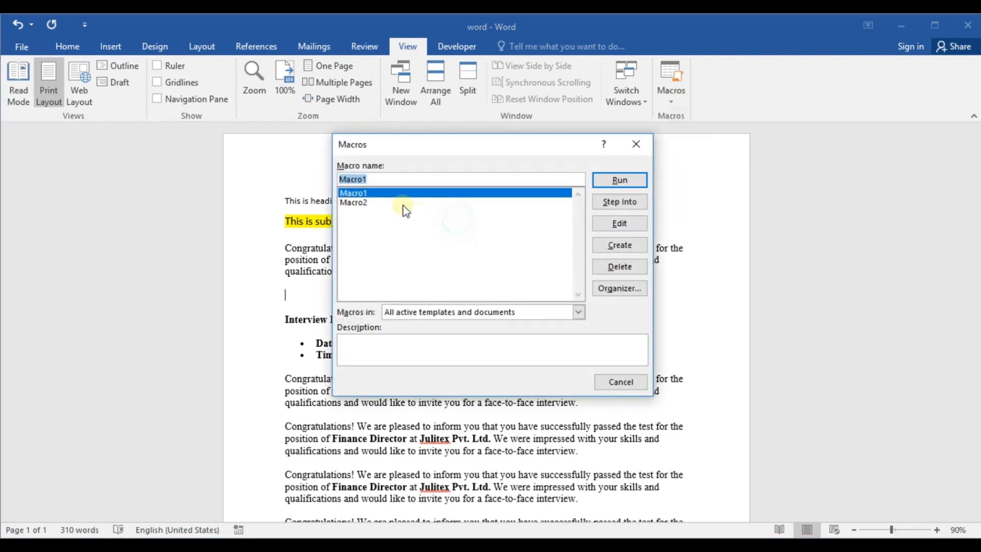
click(361, 204)
click(370, 195)
click(624, 268)
click(467, 323)
click(366, 195)
click(608, 266)
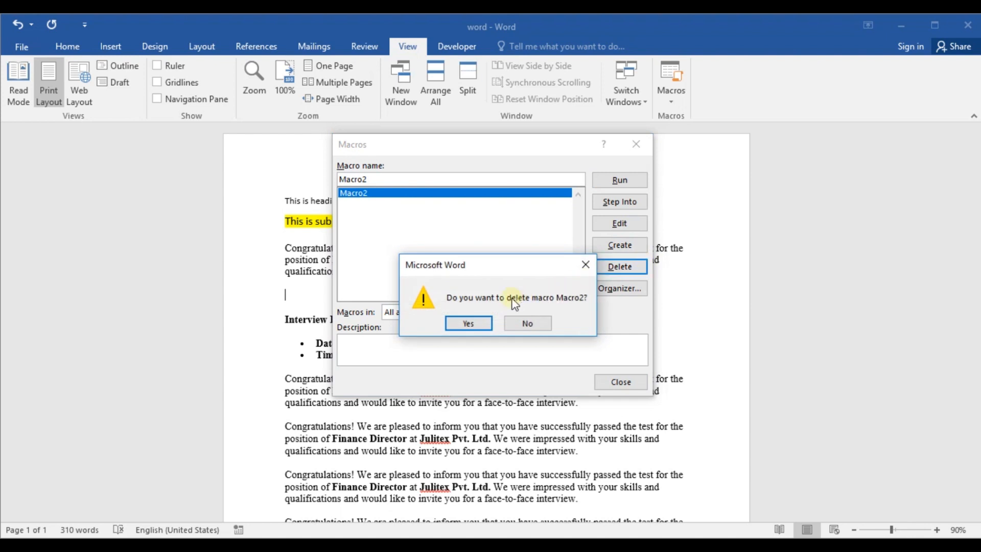
click(487, 322)
click(628, 382)
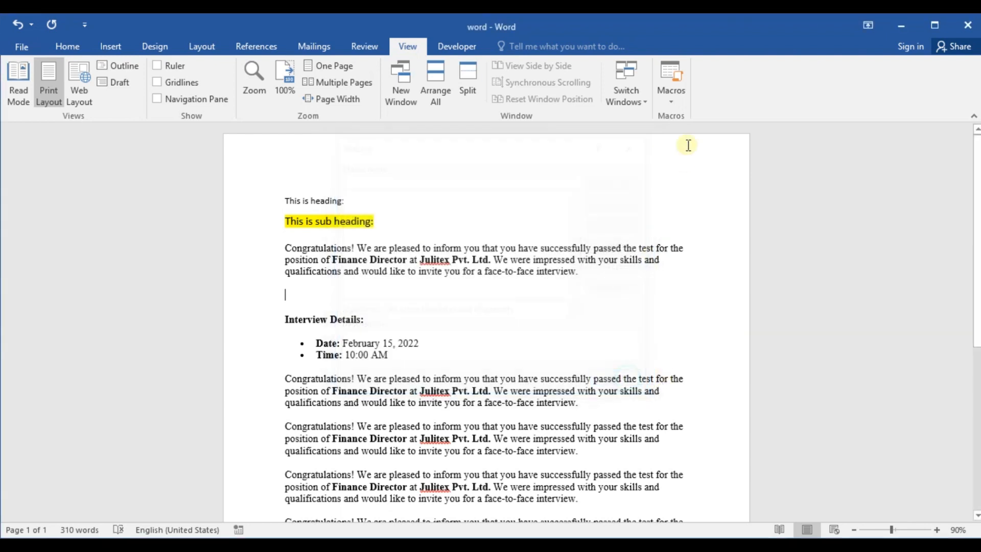
Step: Try to record a macro named "table creation" for all documents with a keyboard shortcut assigned
click(672, 107)
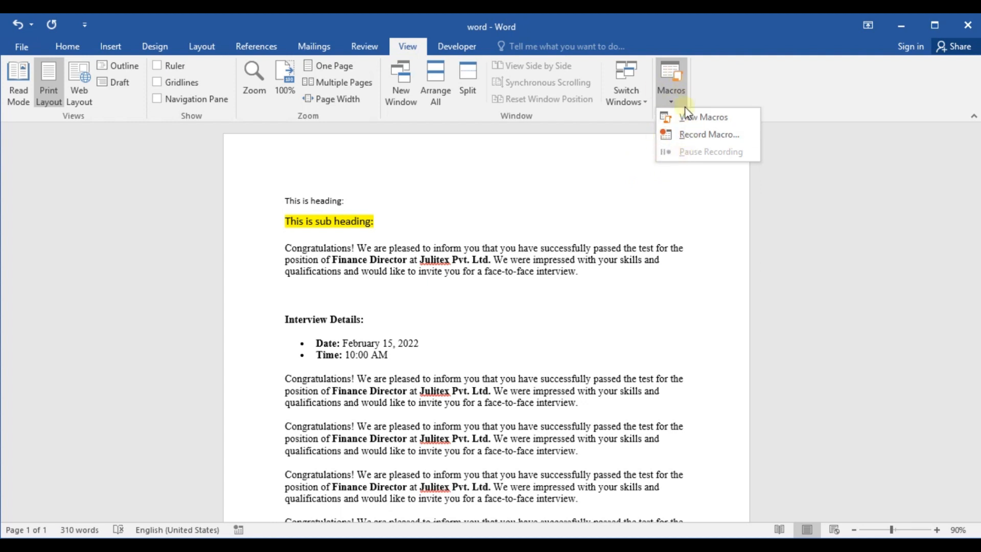
click(626, 186)
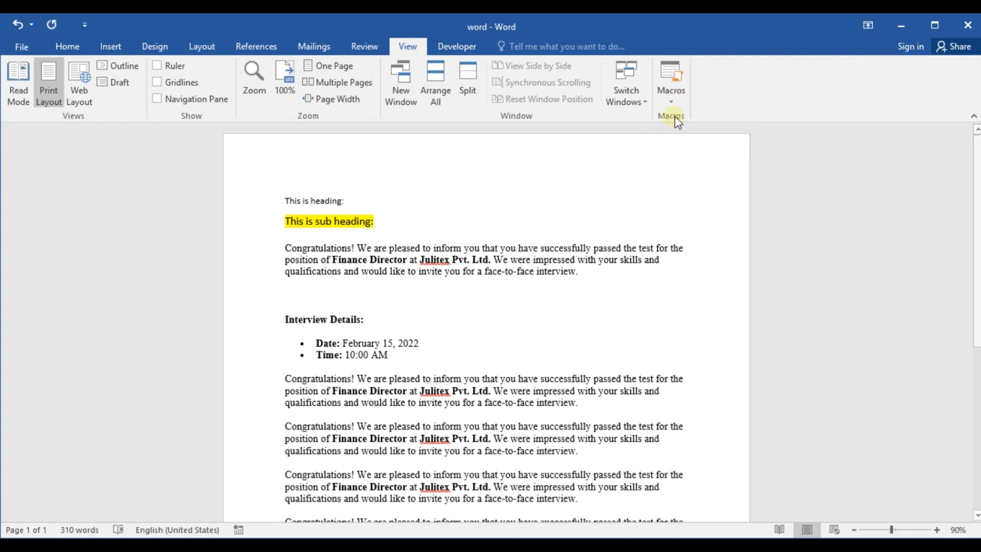
click(671, 100)
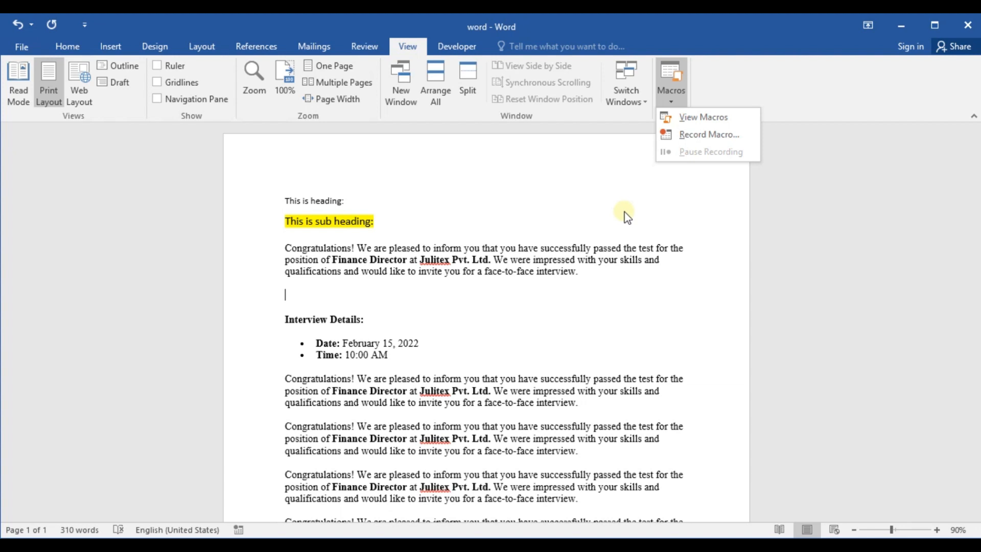
click(689, 136)
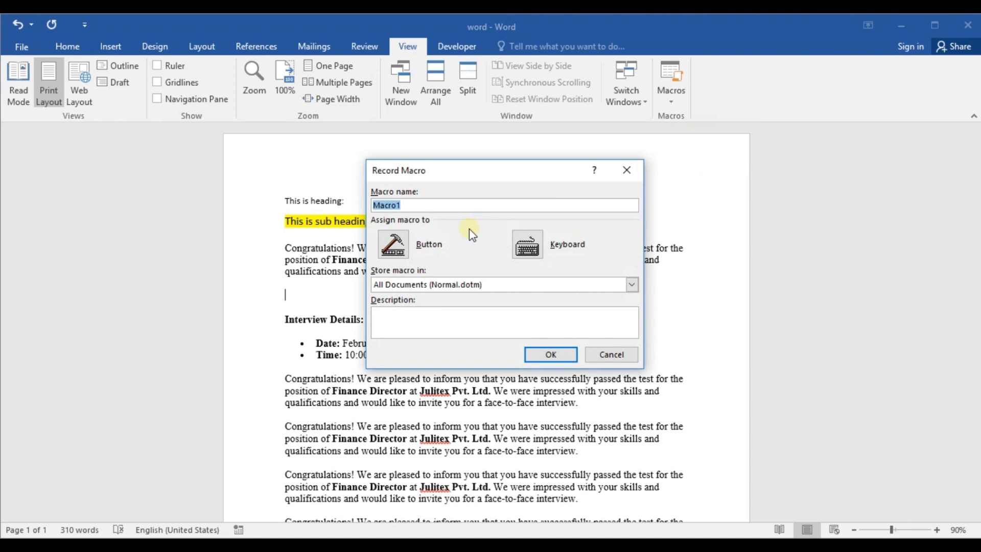
text(table creation)
key(Tab)
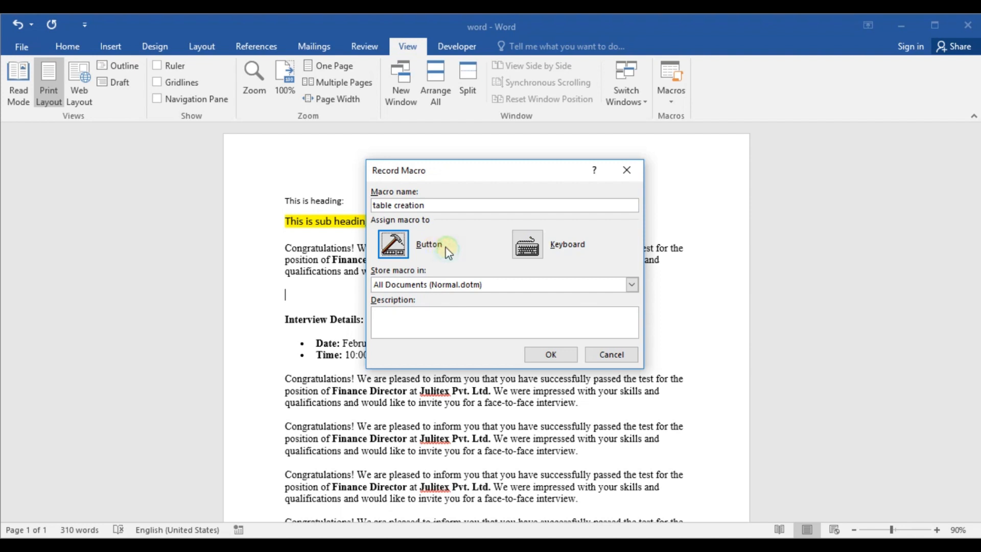
key(Tab)
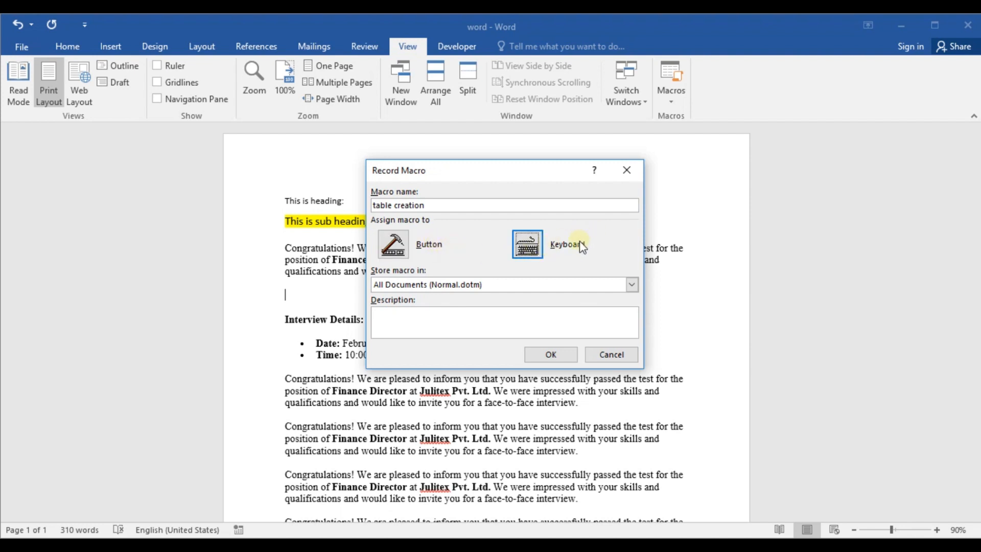
click(534, 247)
click(495, 340)
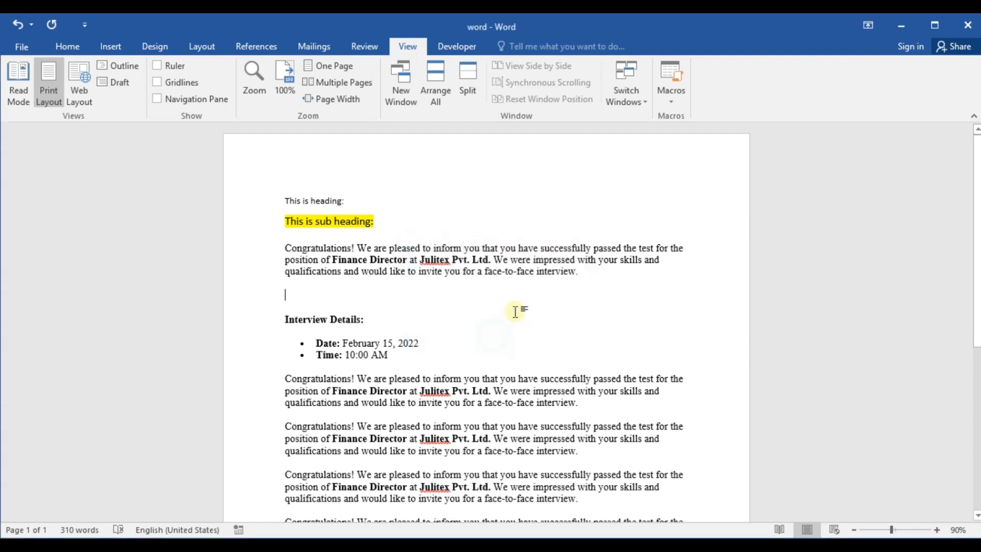
Step: Retry starting a new macro recording for all documents, assigning the macro to the keyboard
click(671, 99)
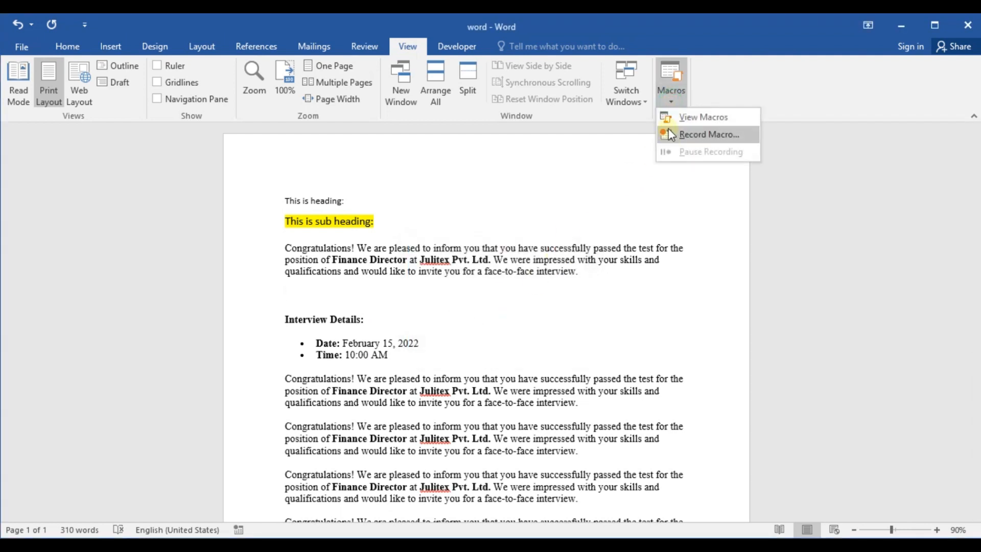
click(674, 134)
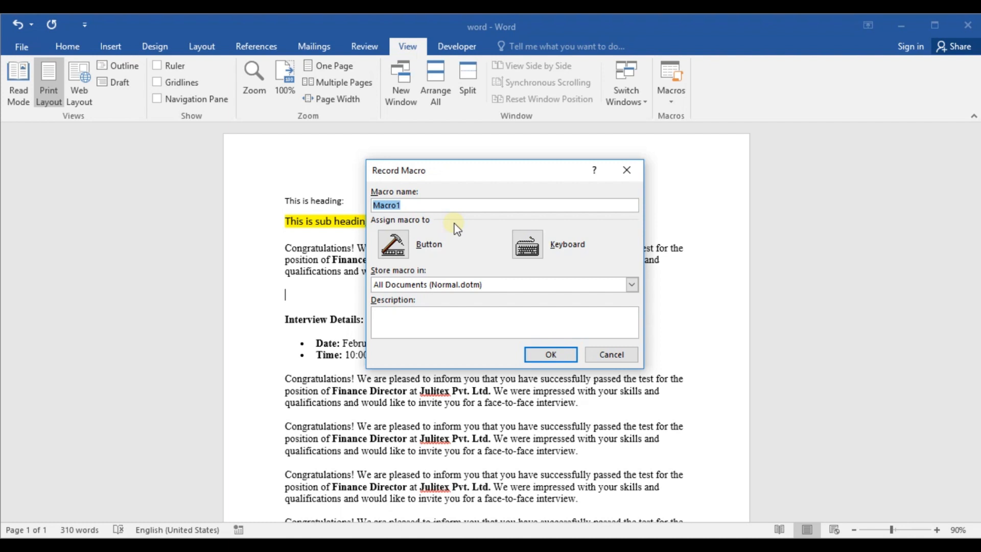
text(table creation)
click(535, 244)
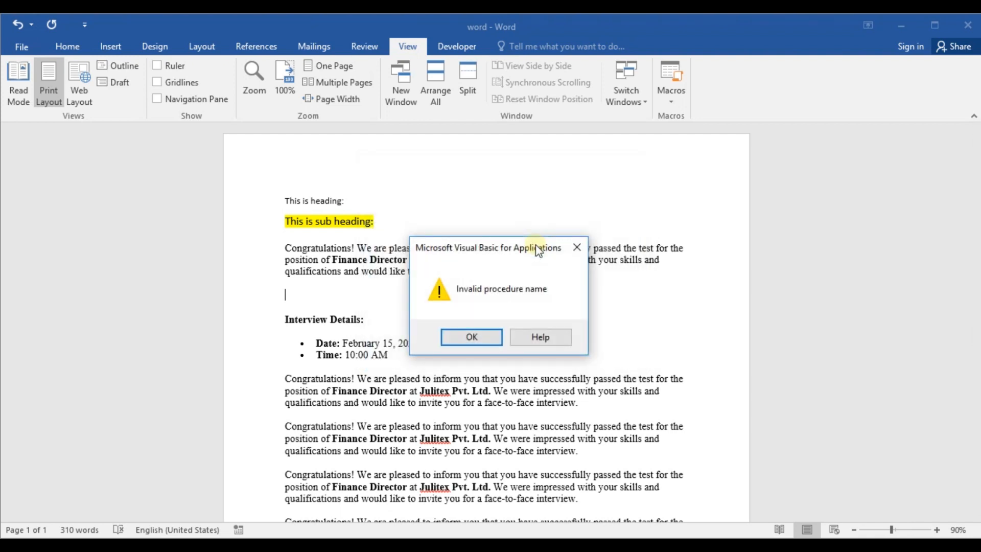
click(483, 336)
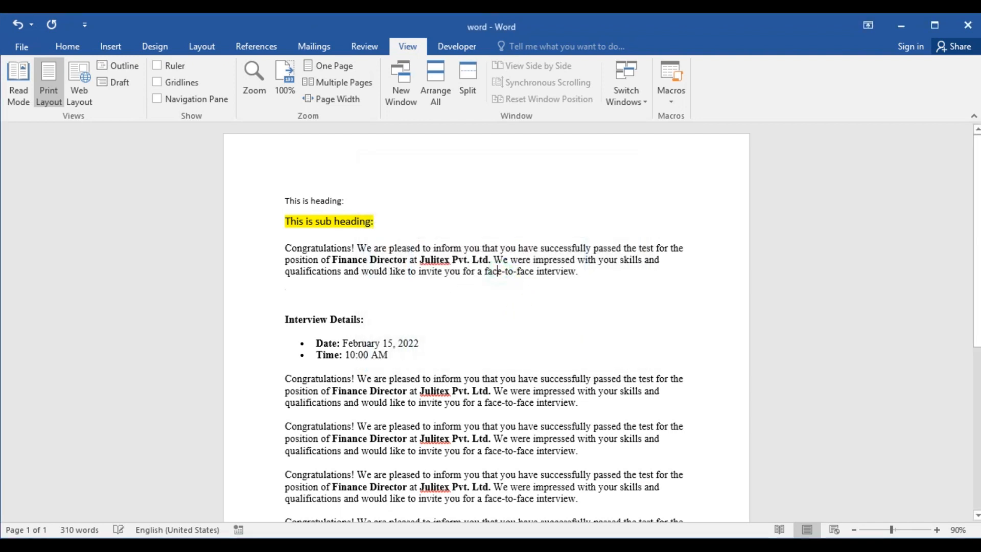
Step: Insert an unbulleted blank line below the Time bullet in the interview details
click(409, 325)
click(394, 204)
scroll(438, 315, down, 6)
scroll(367, 204, up, 3)
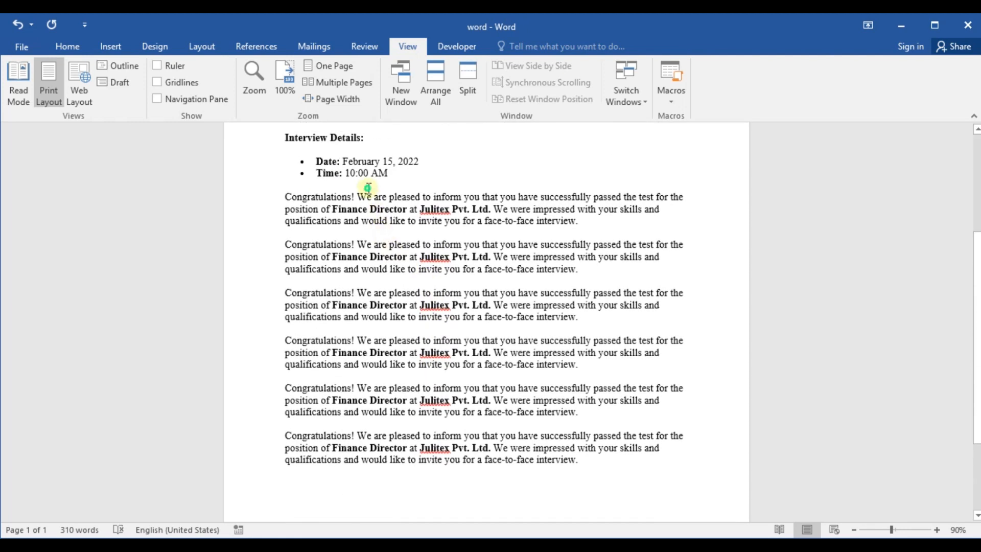
click(400, 188)
key(Return)
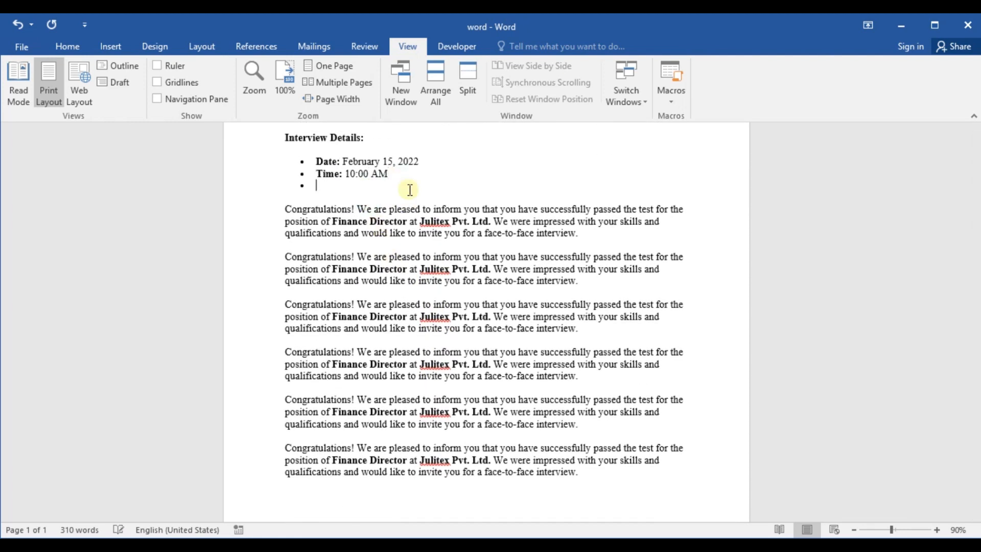
key(Return)
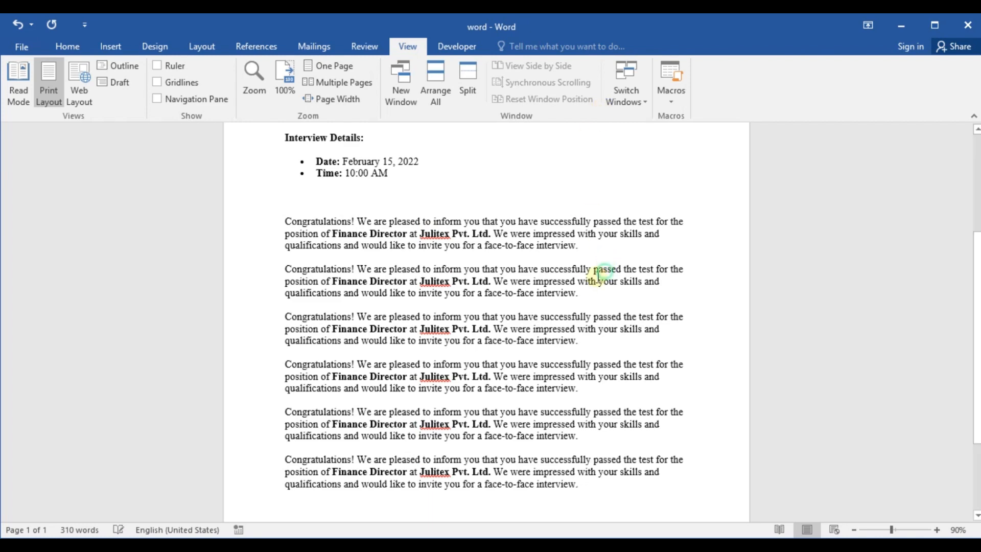
Step: Add blank lines after the last Congratulations paragraph at the end of the document
scroll(622, 434, down, 3)
click(593, 360)
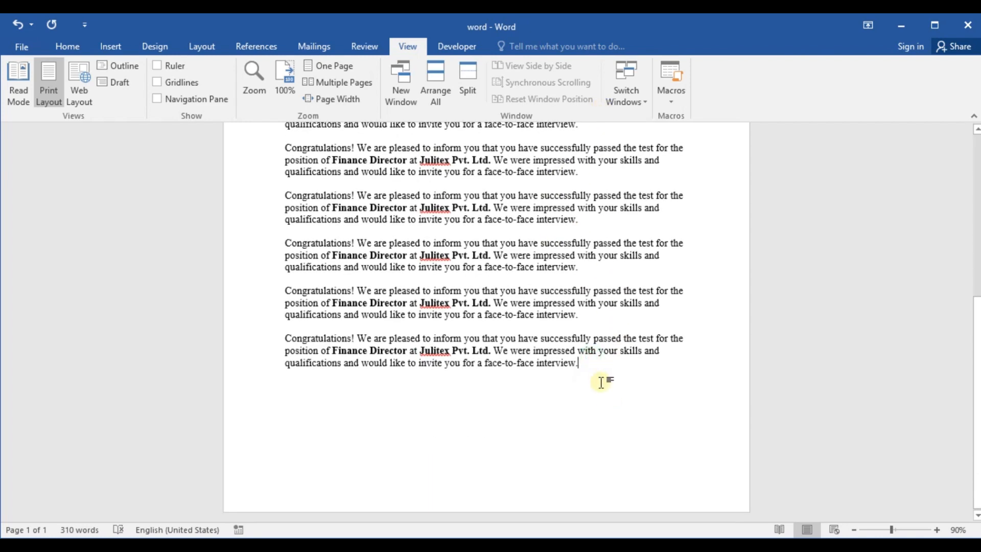
key(Return)
key(Return)
Step: Insert a blank line between "This is heading:" and the highlighted sub heading
scroll(573, 277, up, 3)
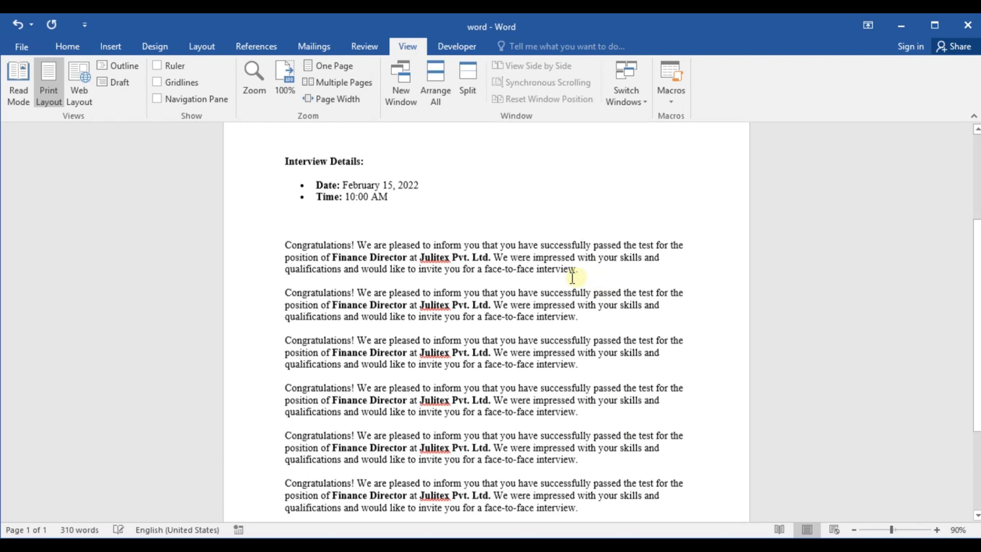
scroll(573, 278, up, 4)
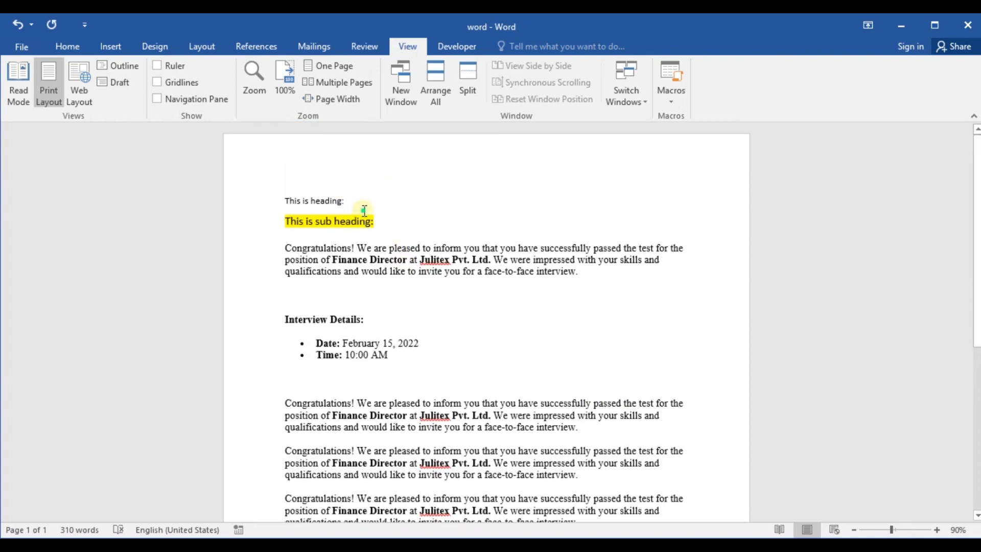
click(363, 209)
key(Return)
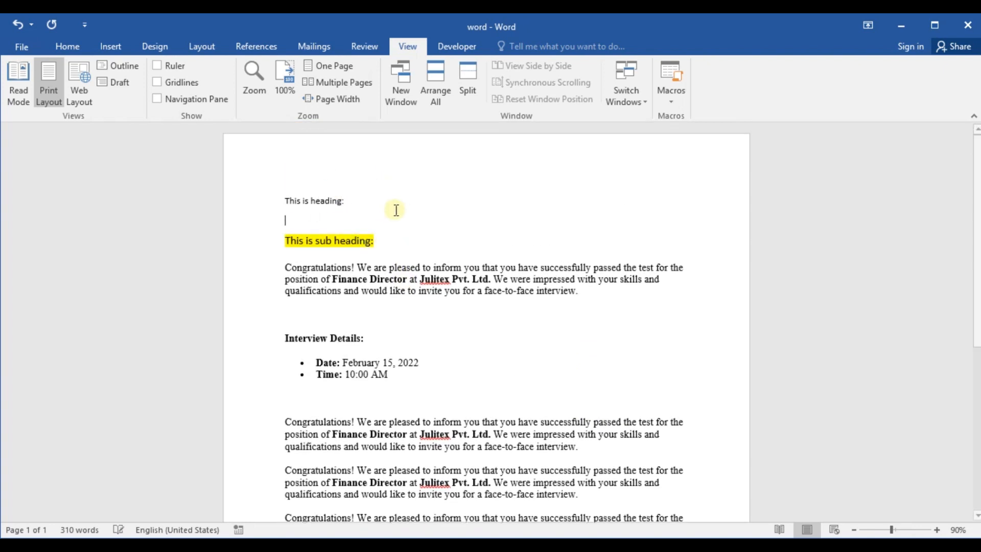
Step: Try to record a new macro named "table creation" for all documents, assigned to the keyboard
click(673, 110)
click(687, 134)
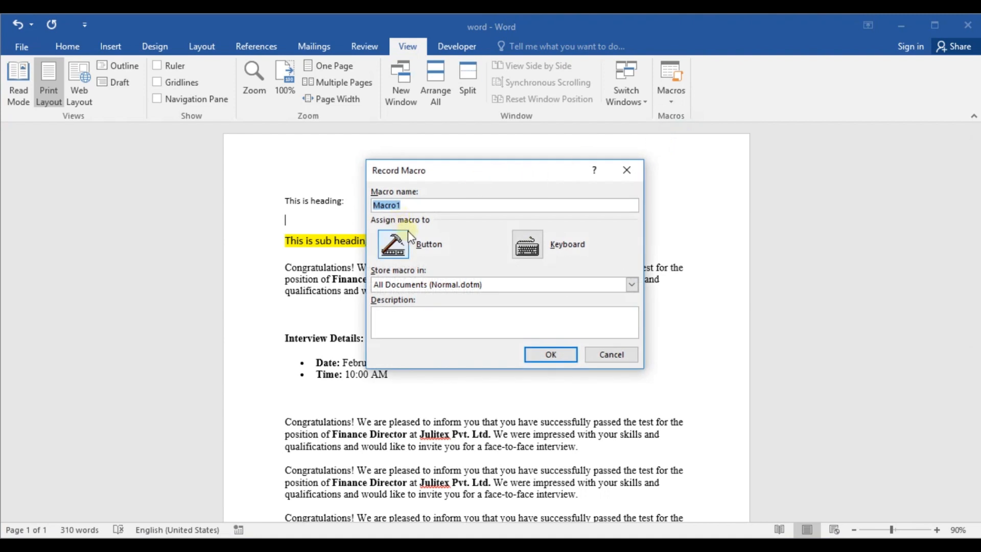
text(table creation)
key(Tab)
click(529, 235)
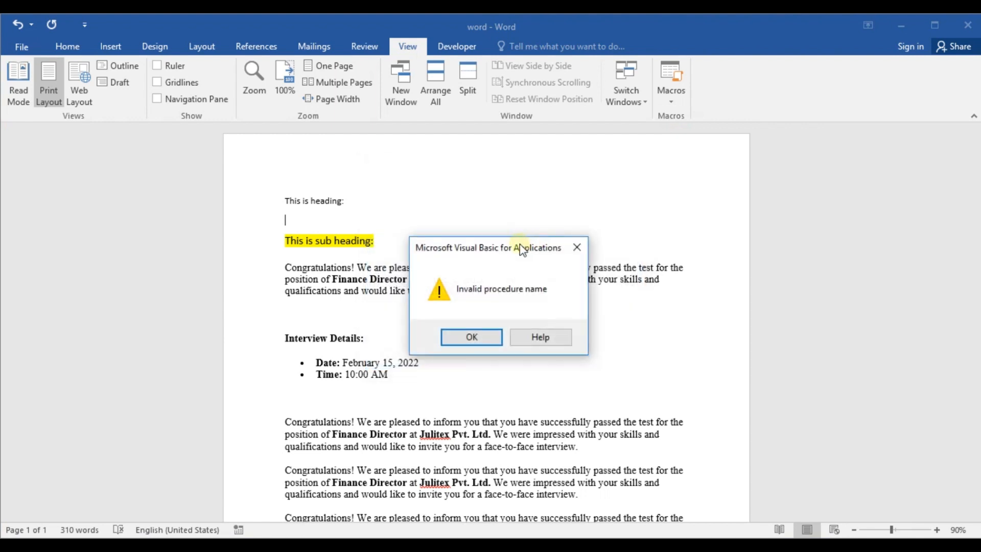
click(479, 342)
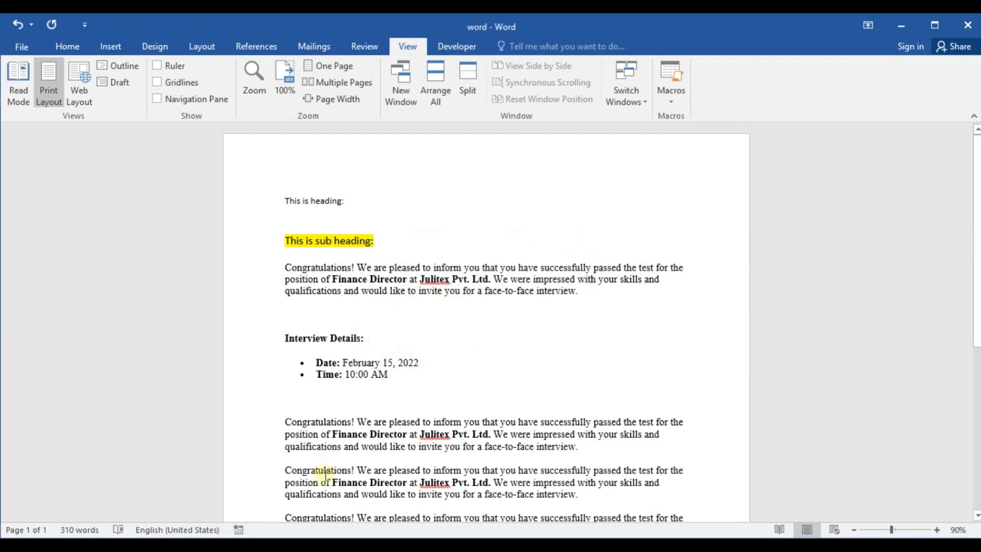
click(309, 546)
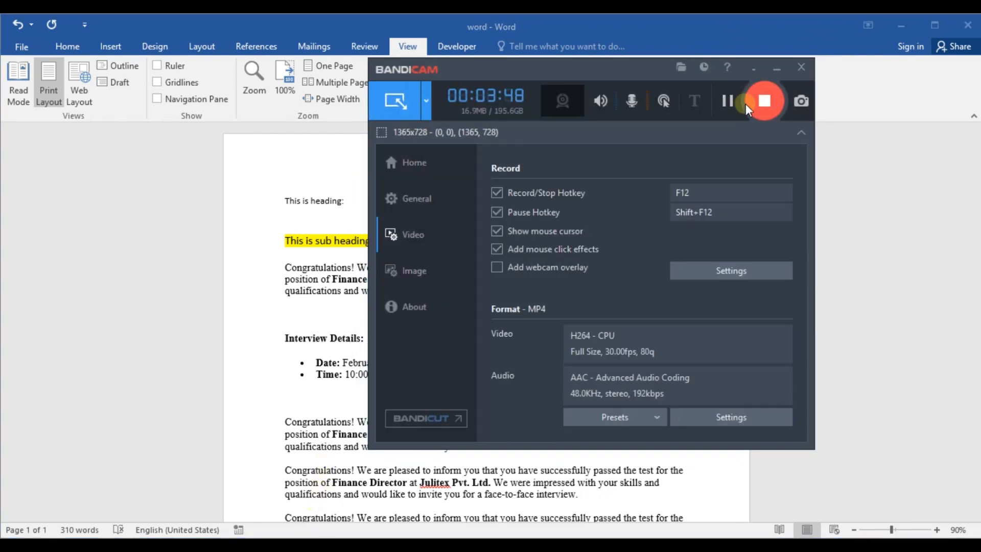
click(777, 71)
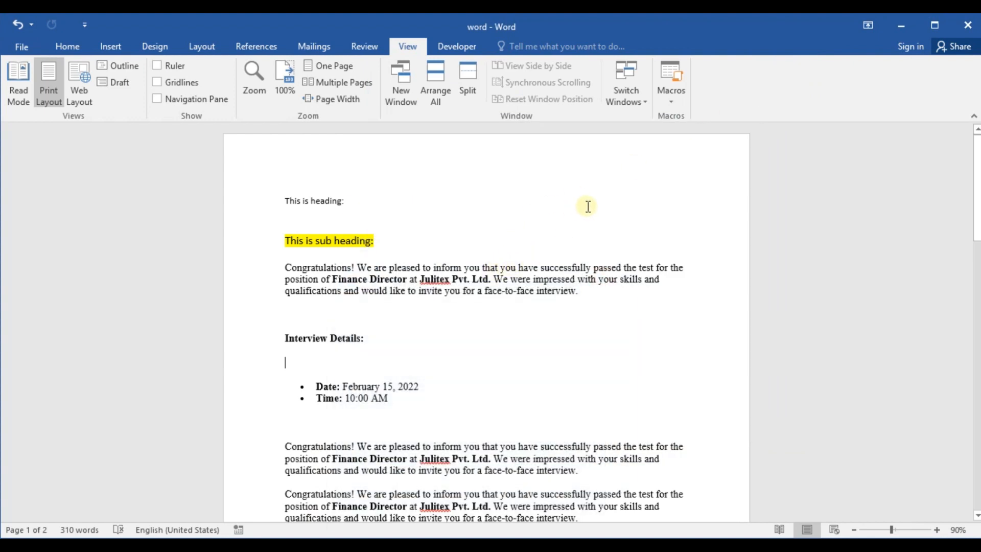
Step: Check the list of existing macros in all active templates and documents, then close it
click(673, 105)
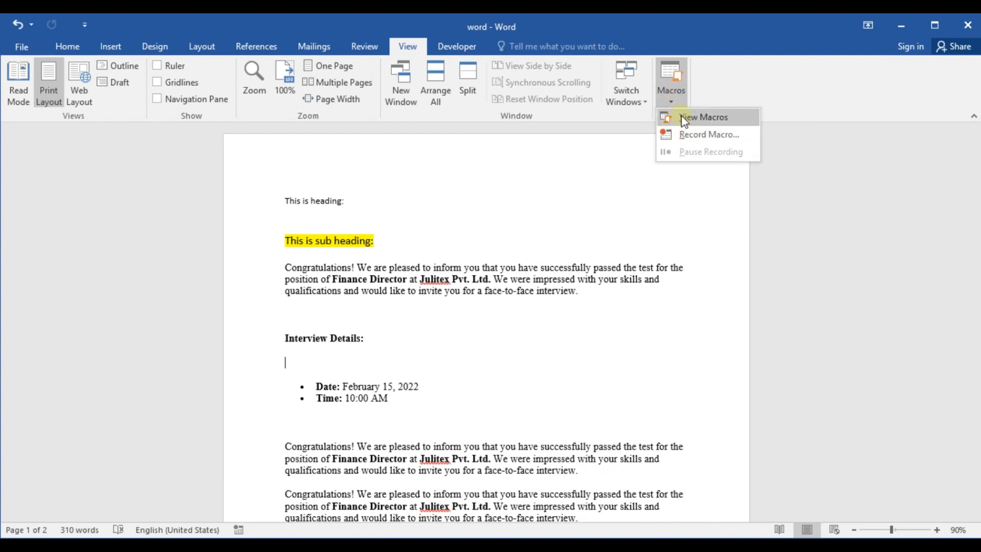
click(681, 117)
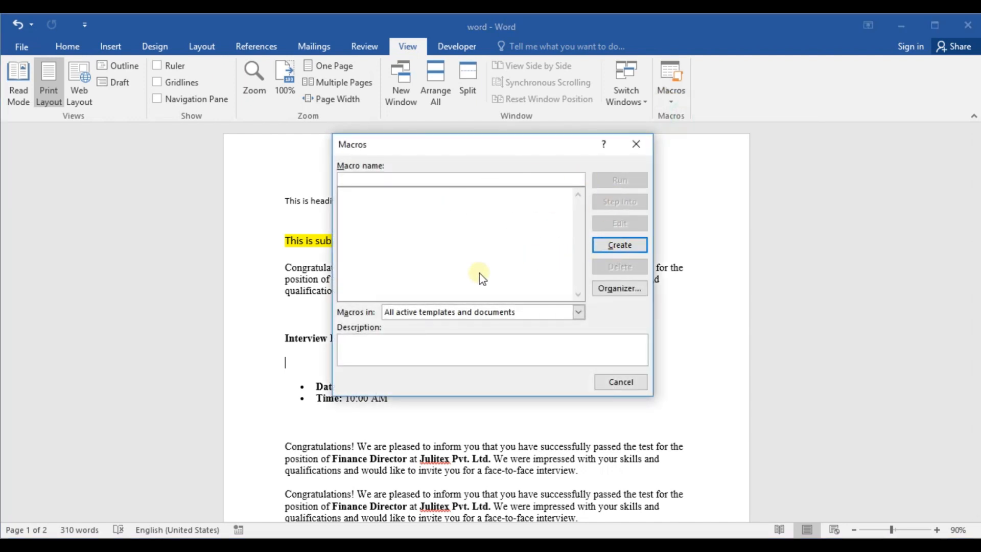
key(Escape)
Step: Set up a new macro recording named TableCreation, stored in all documents and assigned to the keyboard
click(678, 101)
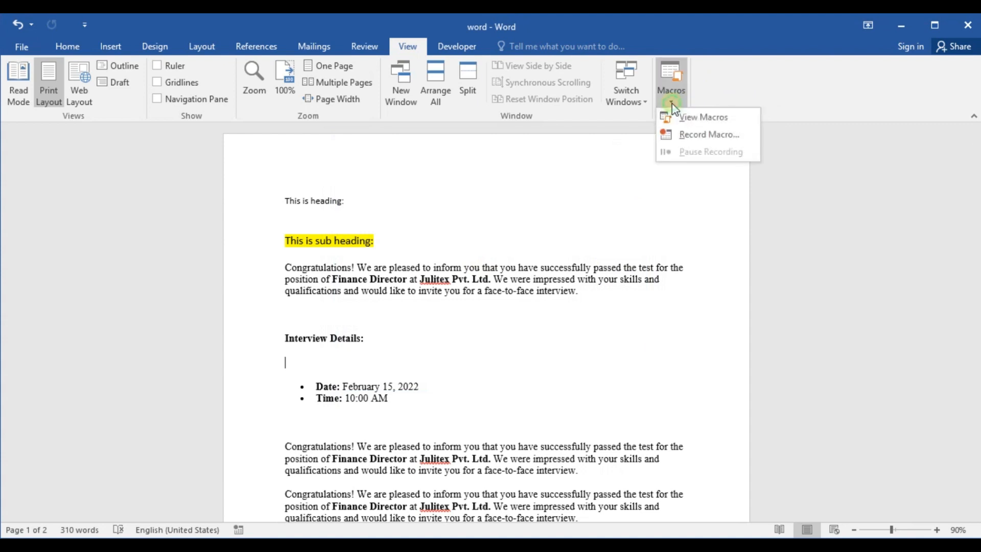
click(696, 134)
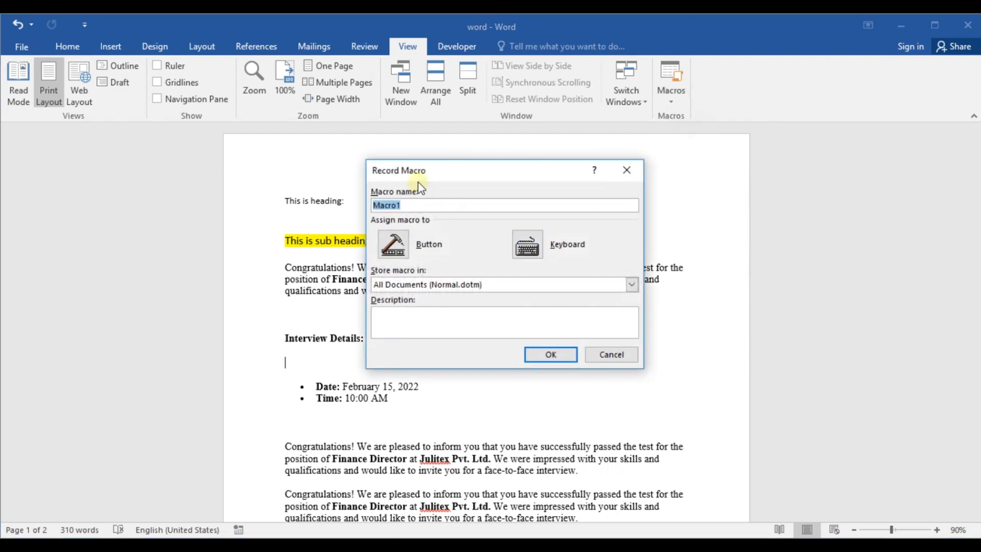
text(C)
key(Tab)
key(Tab)
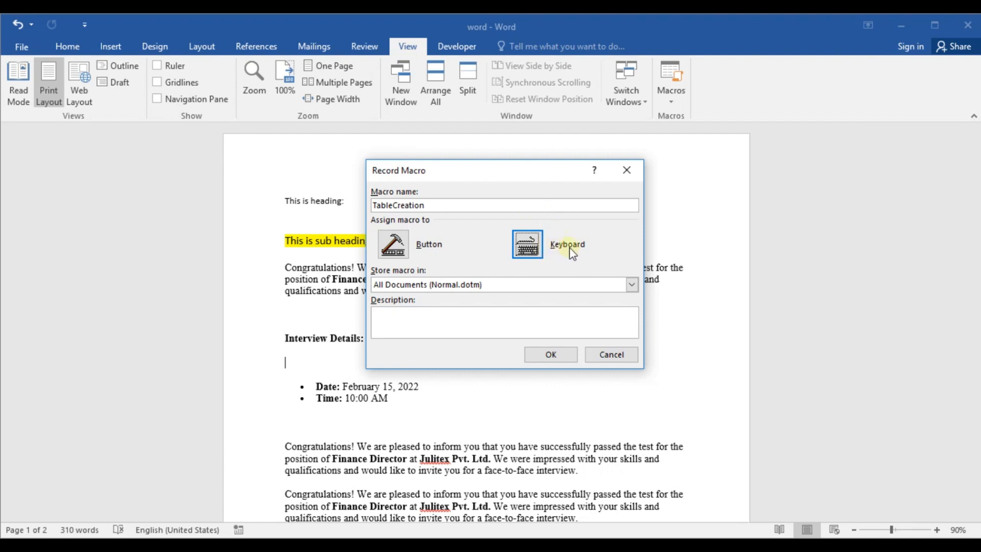
click(526, 242)
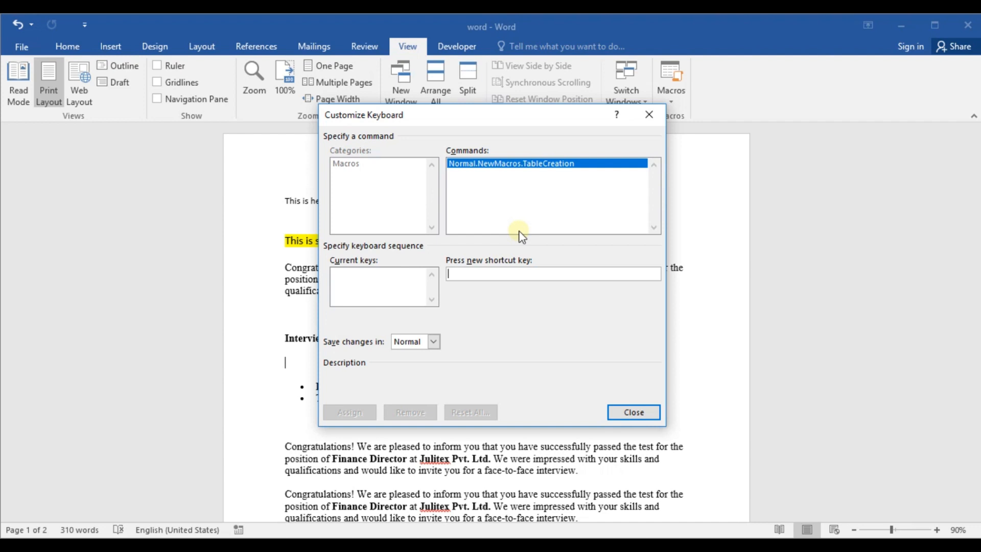
Step: Assign Ctrl+Shift+H as the shortcut of the TableCreation macro and begin recording
key(ctrl+shift+h)
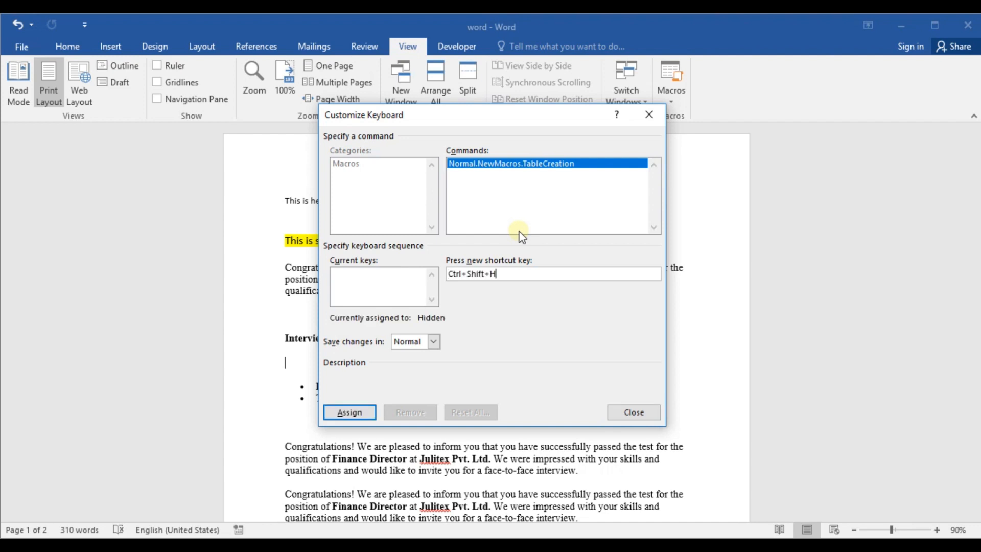
click(351, 412)
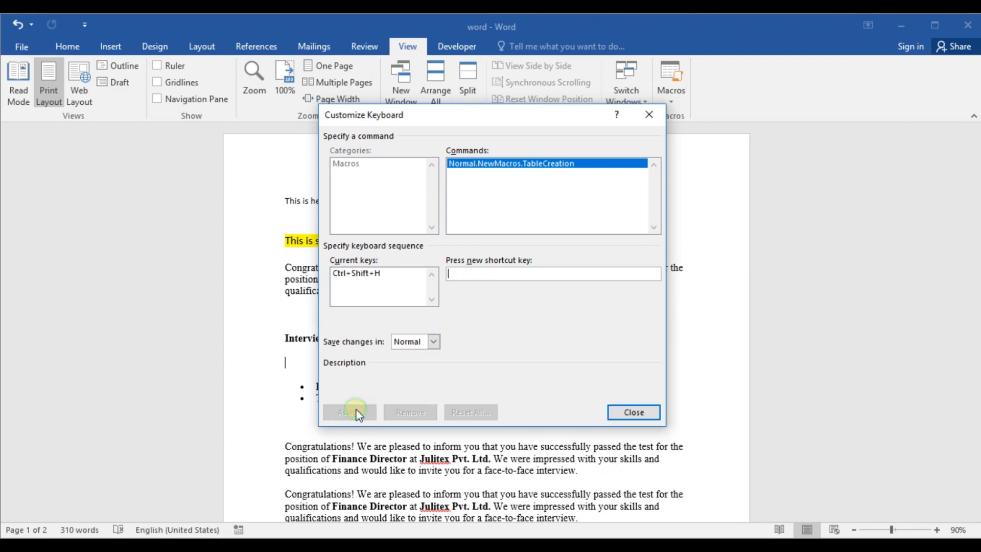
key(Tab)
key(Tab)
click(633, 412)
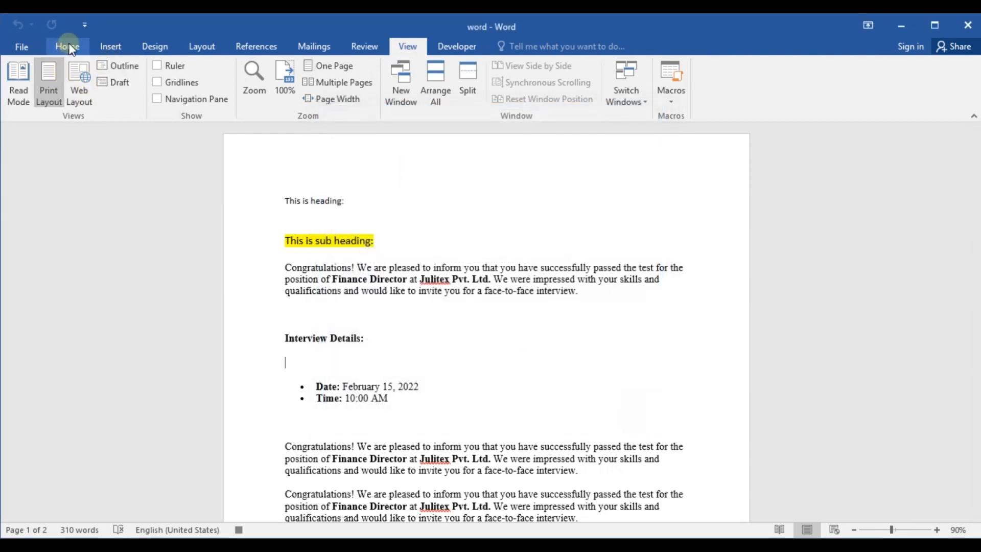
Step: Insert a table with four columns and five rows on the blank line below Interview Details
click(110, 47)
click(96, 100)
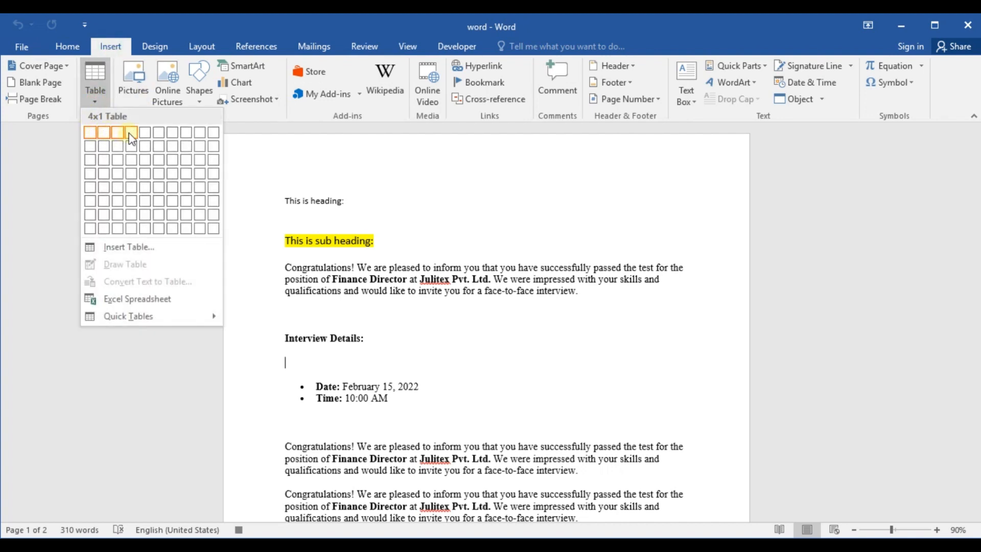
click(130, 191)
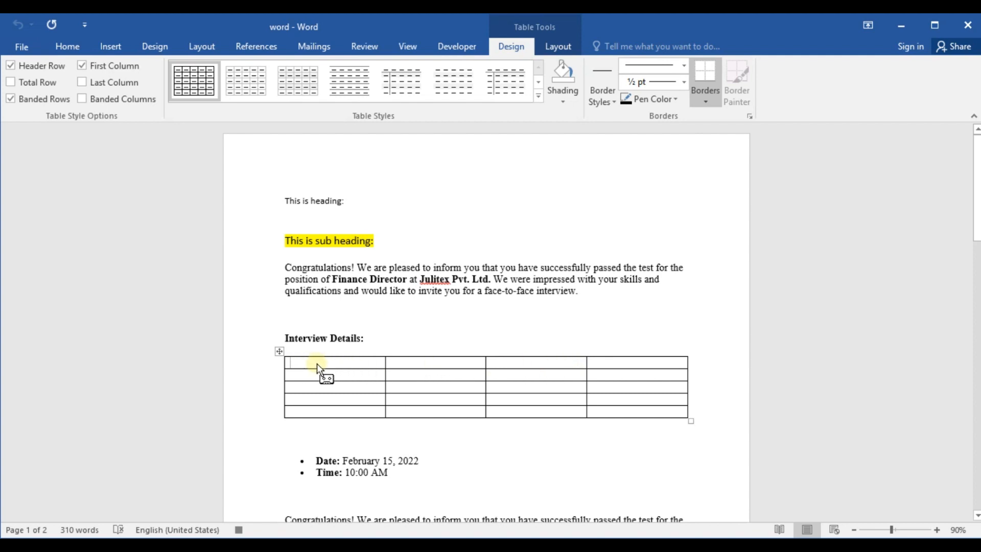
Step: Fill the table's first row with Heading 1, Heading 2, Heading 3 and Heading 4
text(Heading 1)
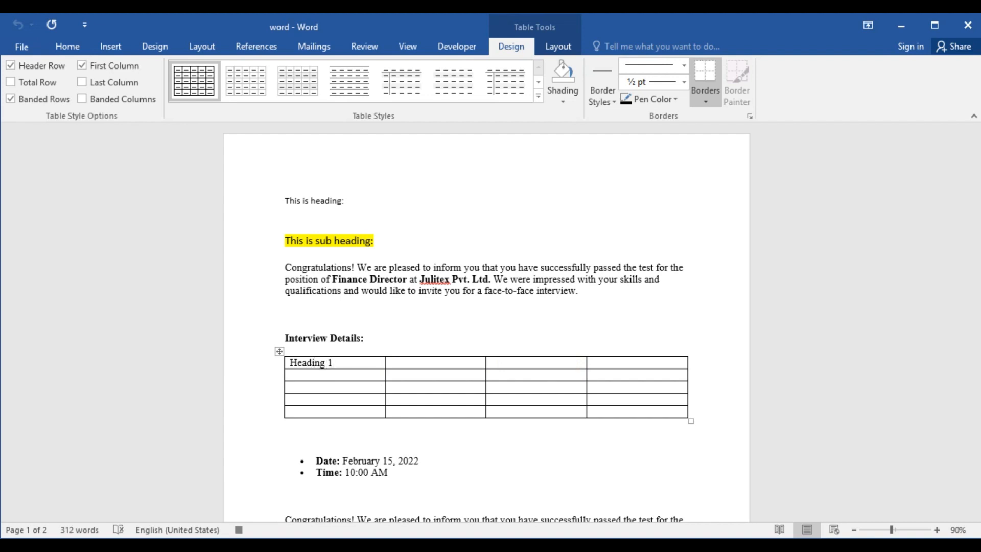
text(Heading)
click(504, 363)
text(Heading)
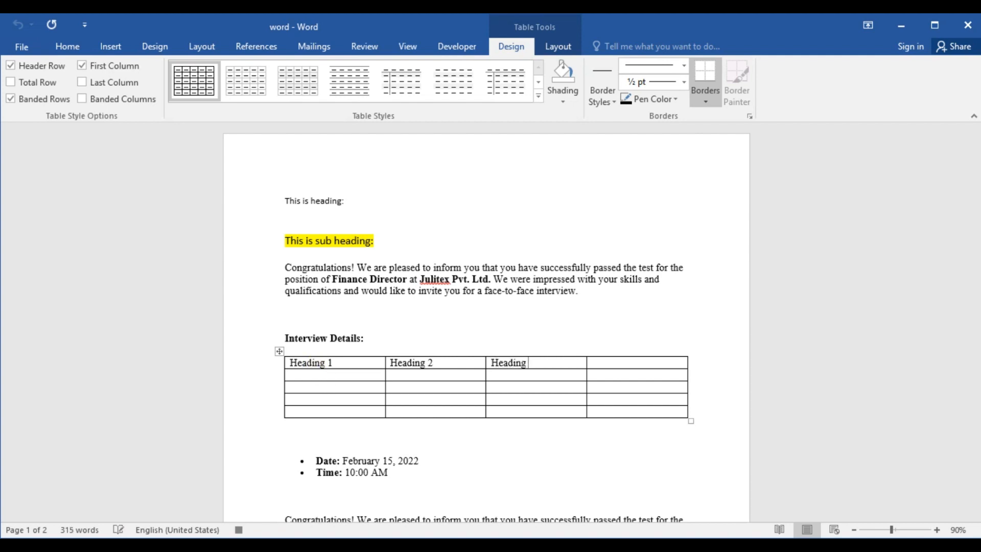
text(Heading 4)
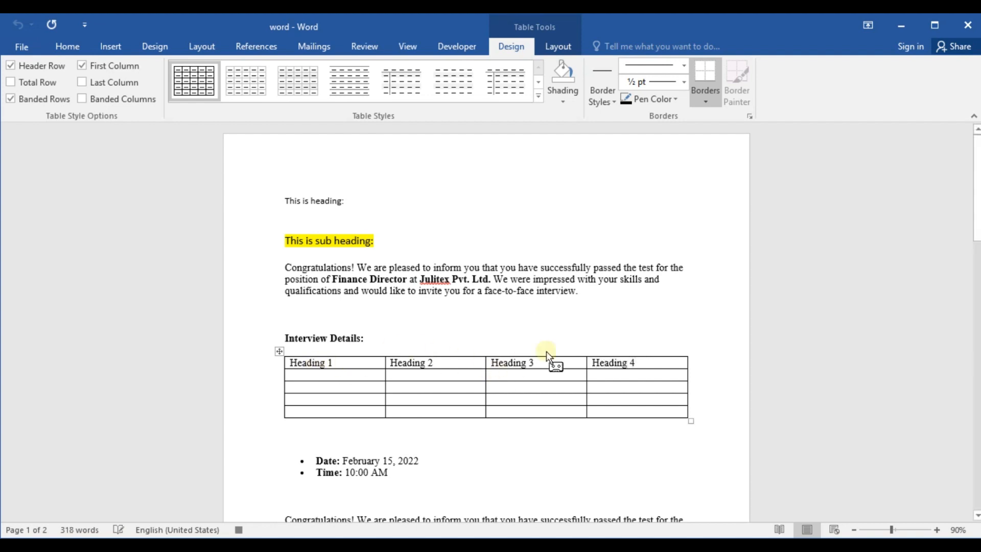
Step: Format the table's heading row as centered, bold text with font size 16
drag(640, 365, 335, 360)
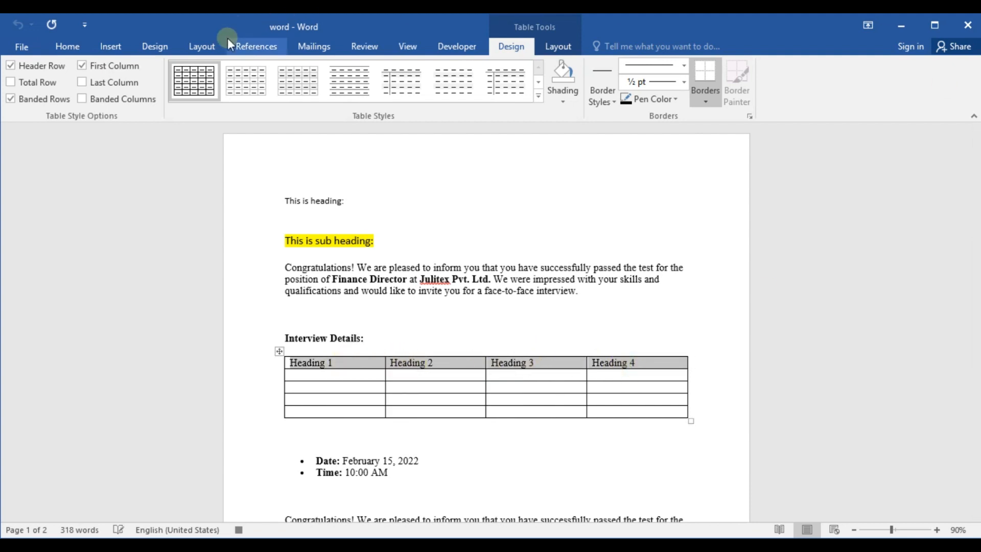
click(66, 48)
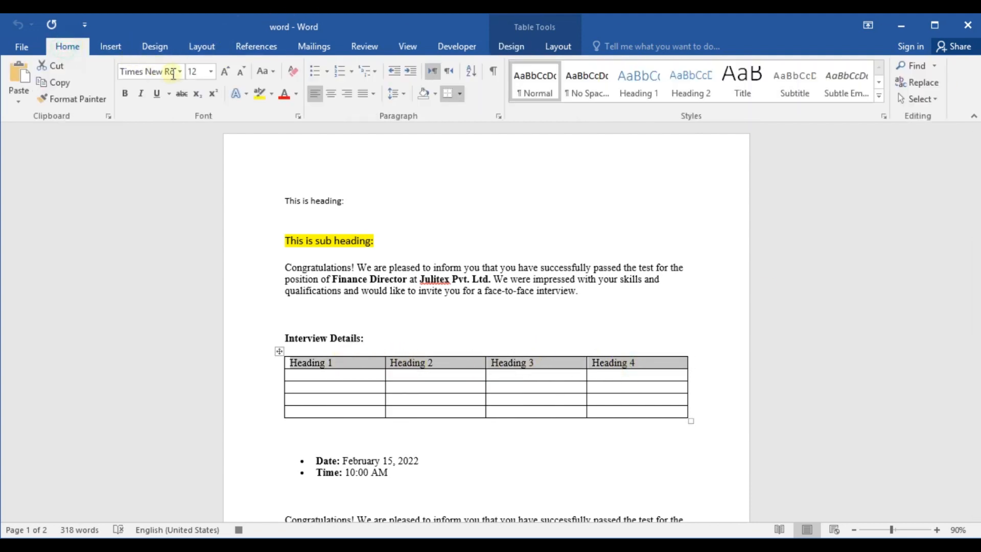
click(331, 94)
click(198, 71)
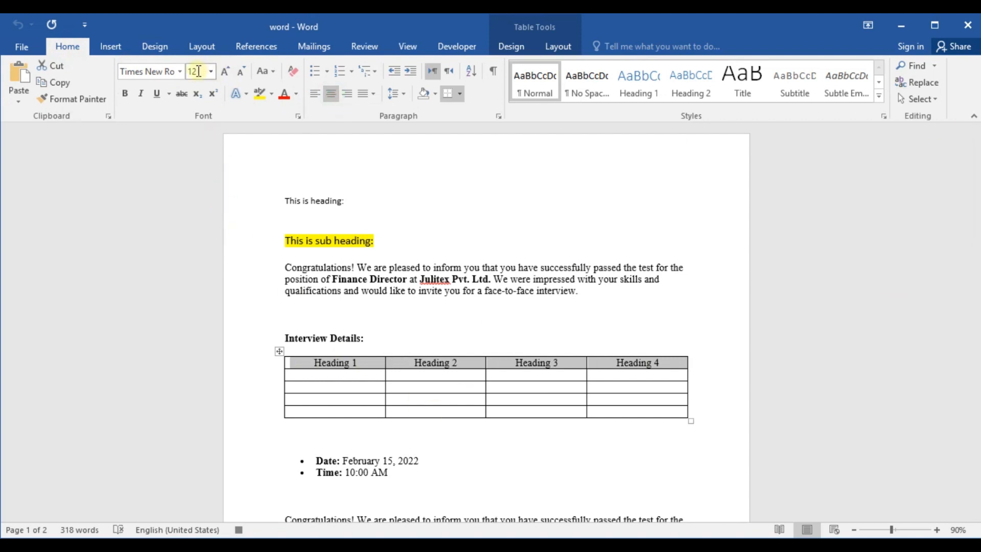
text(1)
key(Return)
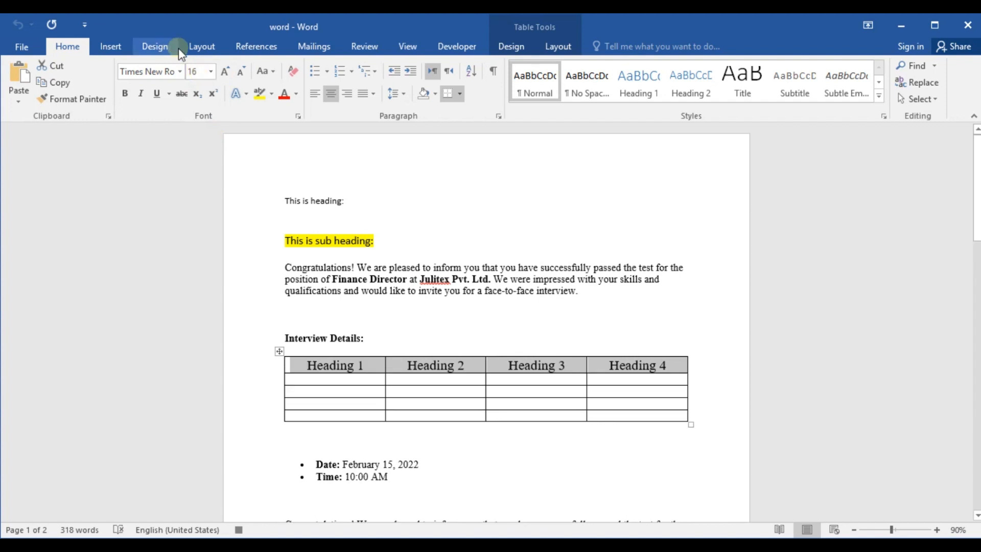
click(125, 93)
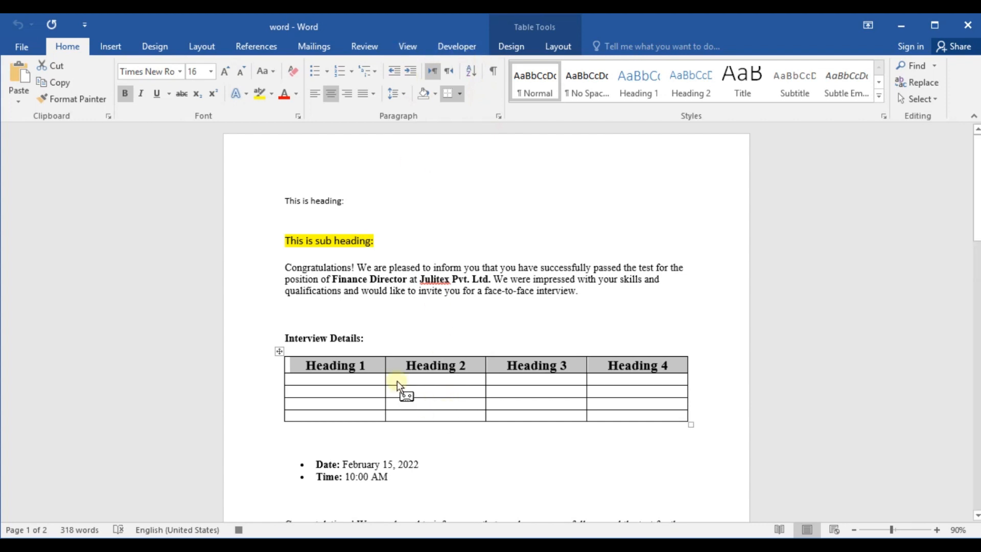
Step: Stop recording the TableCreation macro and deselect the table
drag(397, 372, 355, 388)
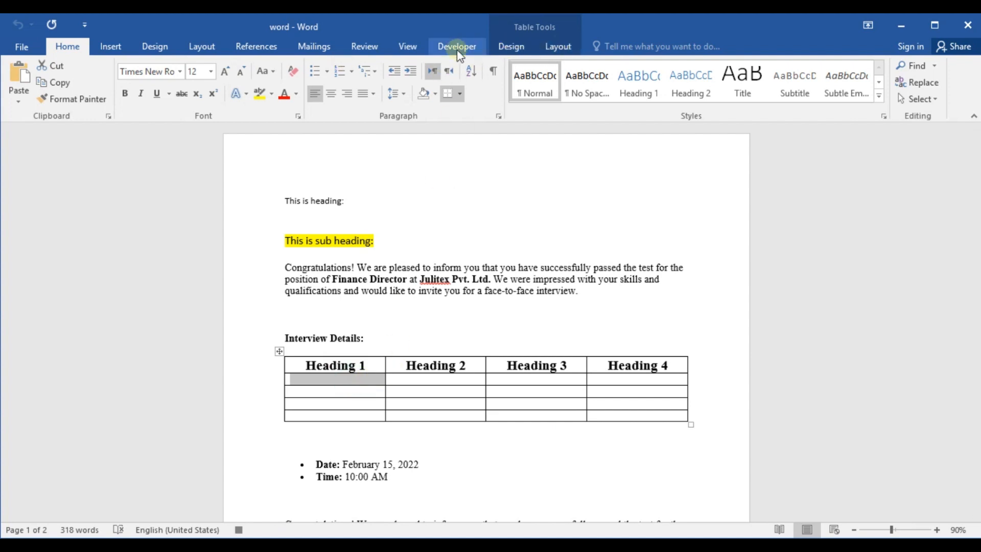
click(406, 47)
click(671, 97)
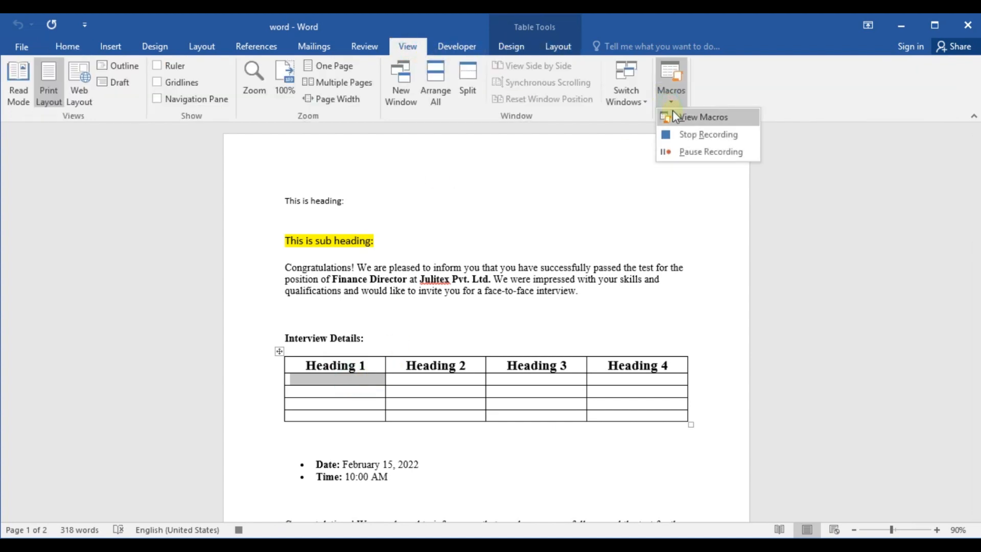
click(687, 135)
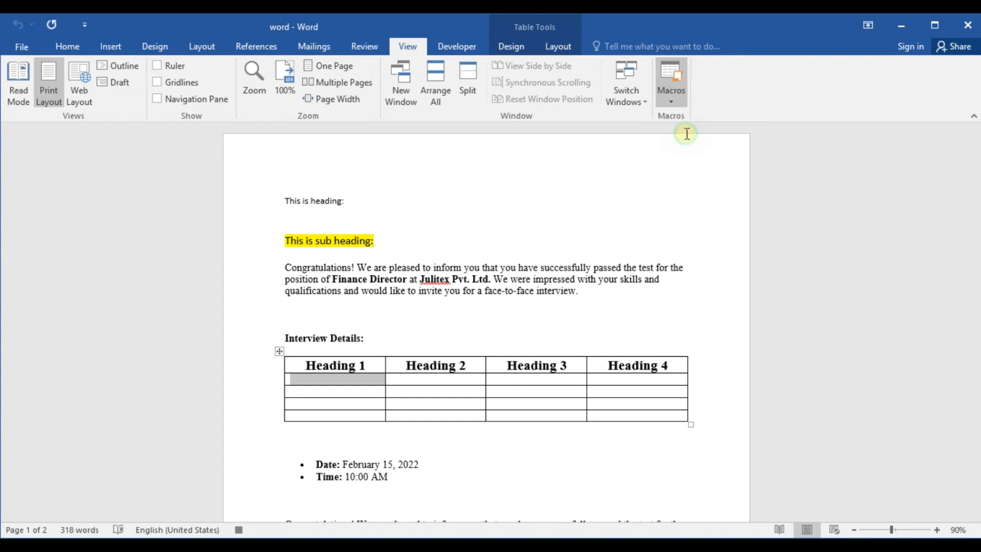
click(519, 350)
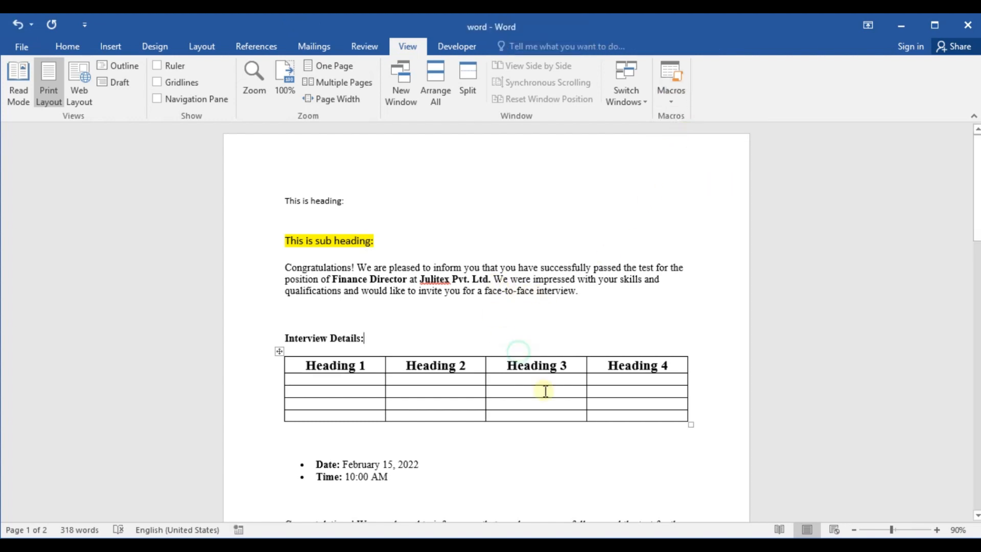
Step: Add a blank line after the first Congratulations paragraph below the Time bullet and run the TableCreation macro there with its shortcut
scroll(532, 395, down, 4)
scroll(449, 250, up, 3)
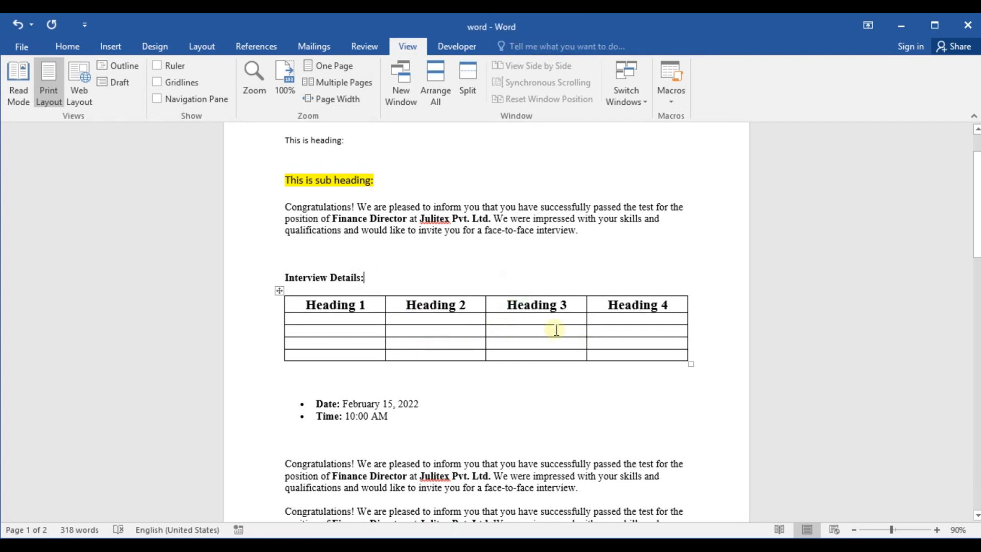
scroll(479, 306, down, 3)
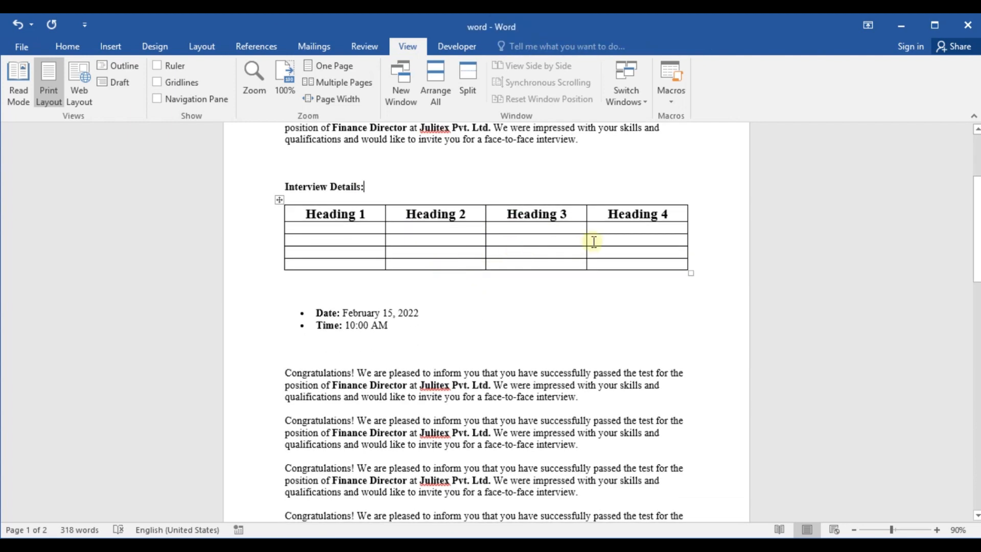
click(358, 214)
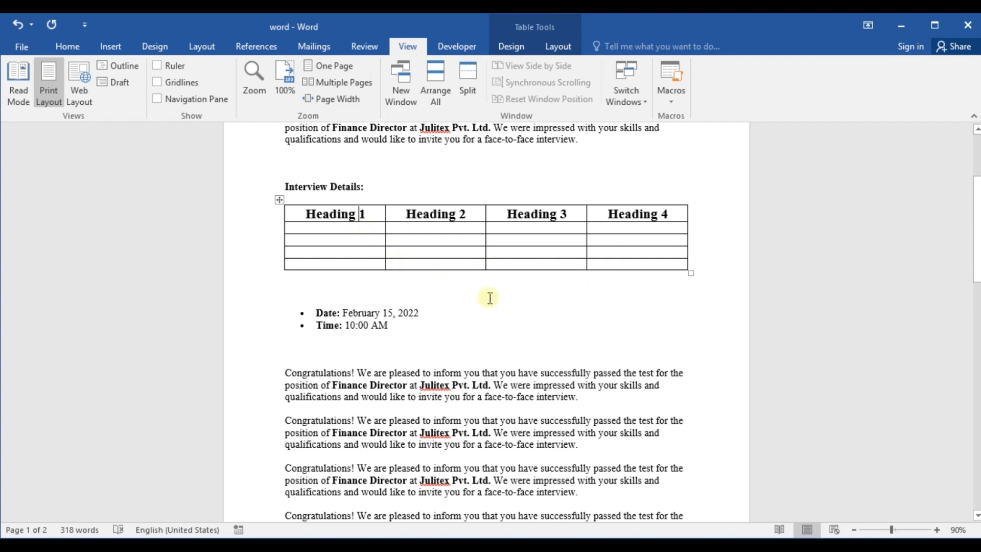
scroll(439, 271, down, 3)
scroll(388, 249, up, 3)
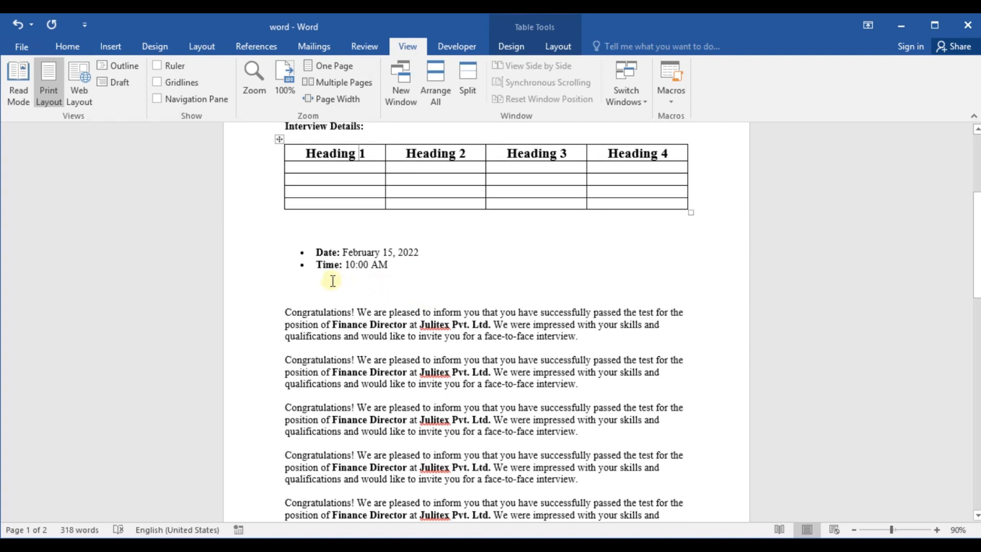
scroll(327, 306, down, 4)
click(304, 216)
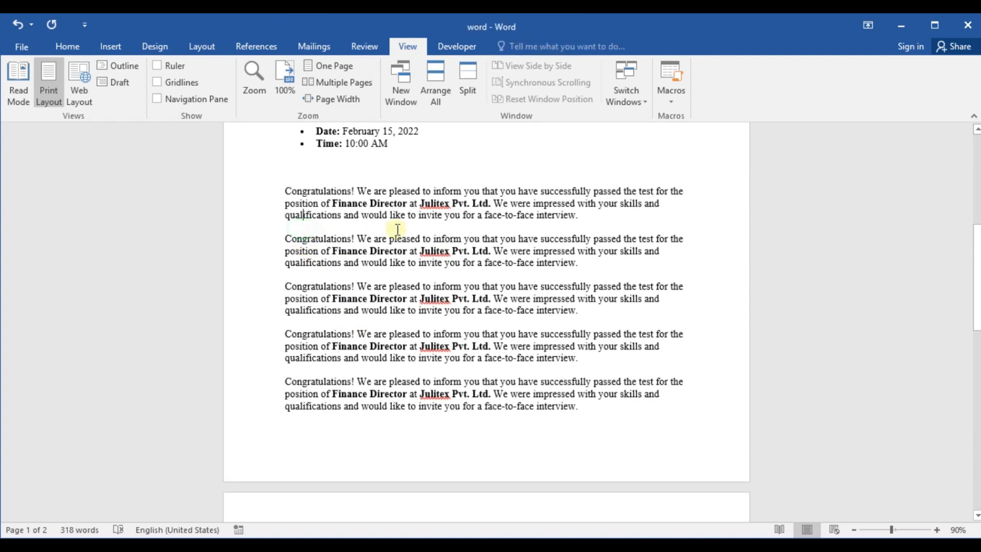
click(594, 214)
key(Return)
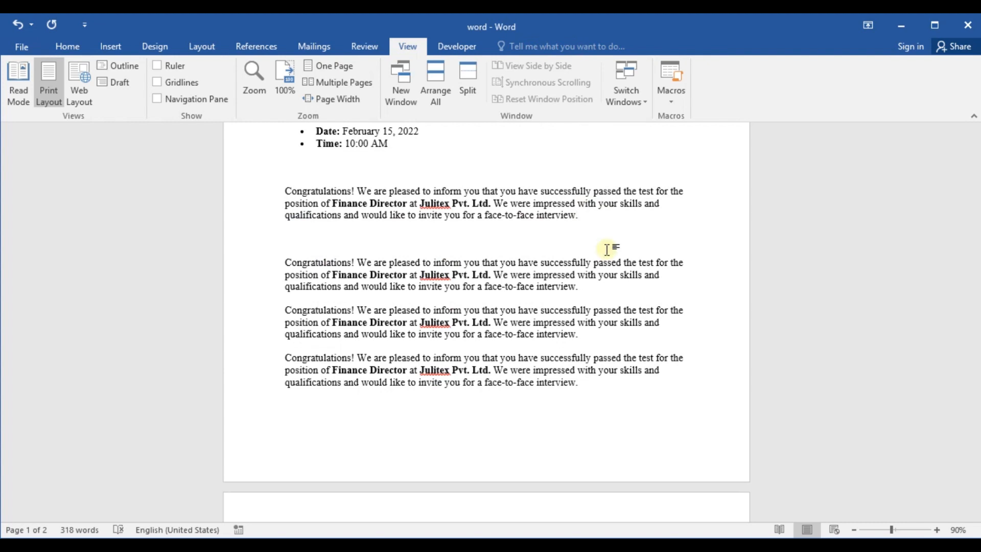
text(Heading 1	Heading 2	Heading 3	Heading 4)
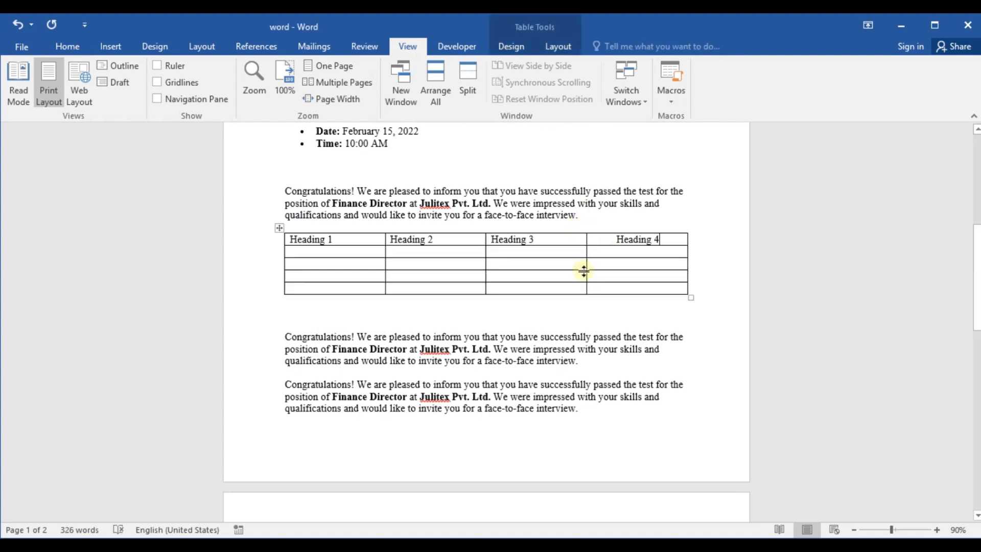
Step: Add a blank line after the first Congratulations paragraph below the inserted heading table and run the TableCreation macro there
scroll(583, 270, up, 3)
scroll(476, 355, down, 3)
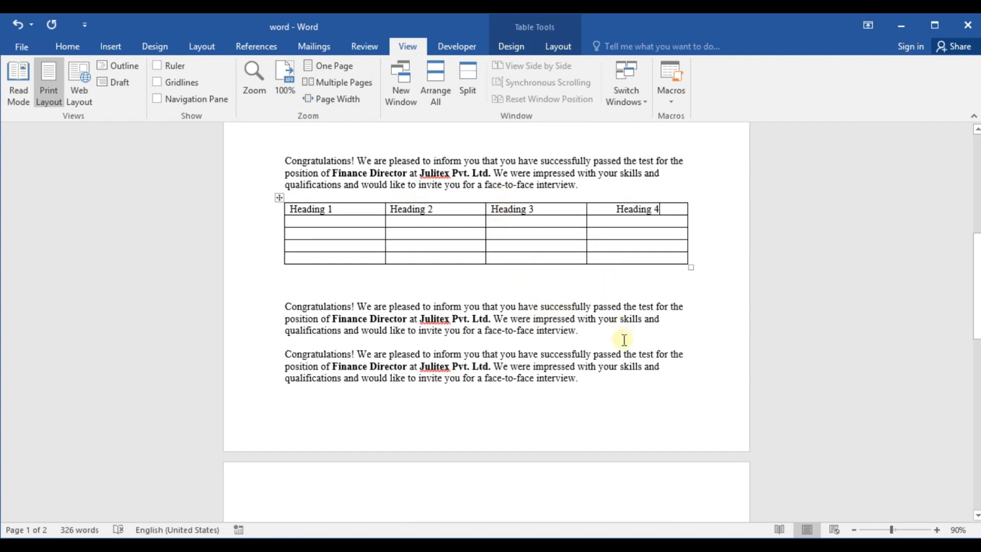
click(590, 338)
key(ctrl+z)
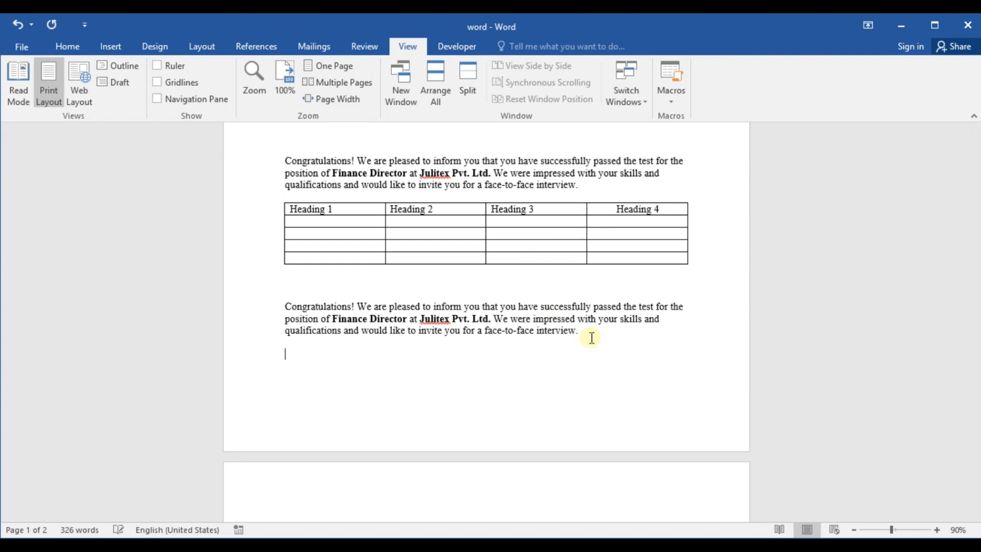
key(ctrl+v)
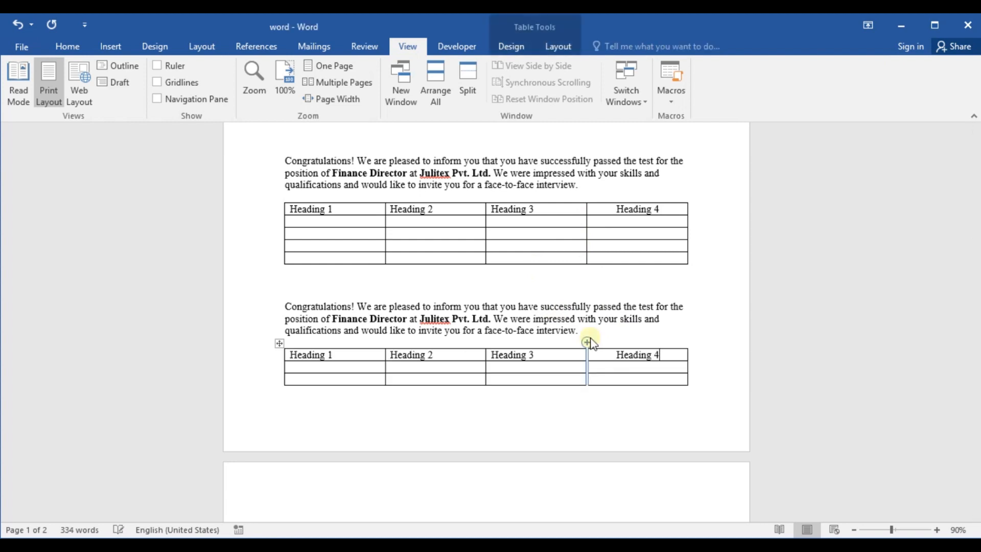
Step: Add a blank line after the first Congratulations paragraph on page 2 and run the TableCreation macro on it
scroll(558, 455, down, 3)
scroll(558, 454, down, 3)
click(586, 377)
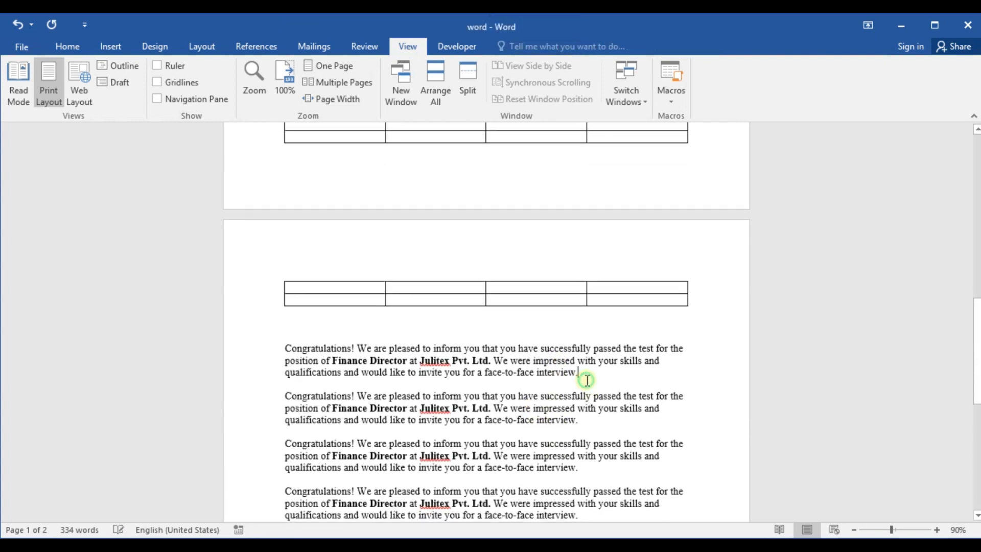
key(Return)
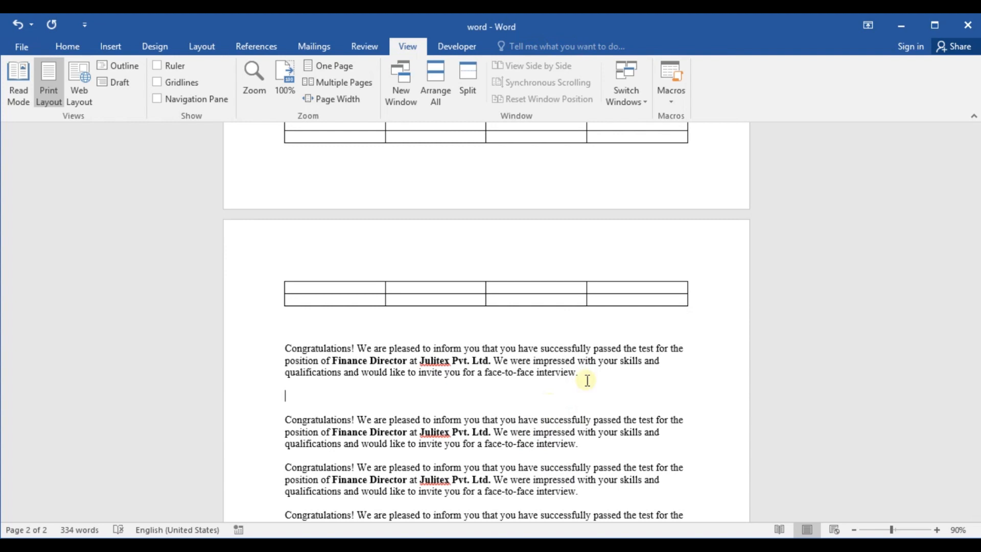
text(Heading 1	Heading 2	Heading 3	Heading 4)
Step: Insert another macro table on a new line after the second Congratulations paragraph below page 2's first complete heading table
scroll(609, 482, down, 3)
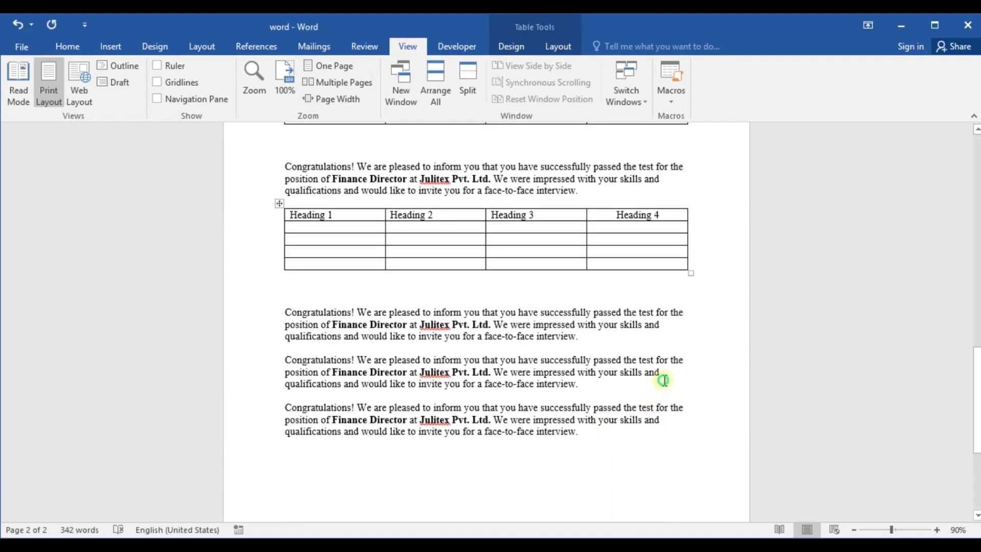
click(664, 381)
key(Return)
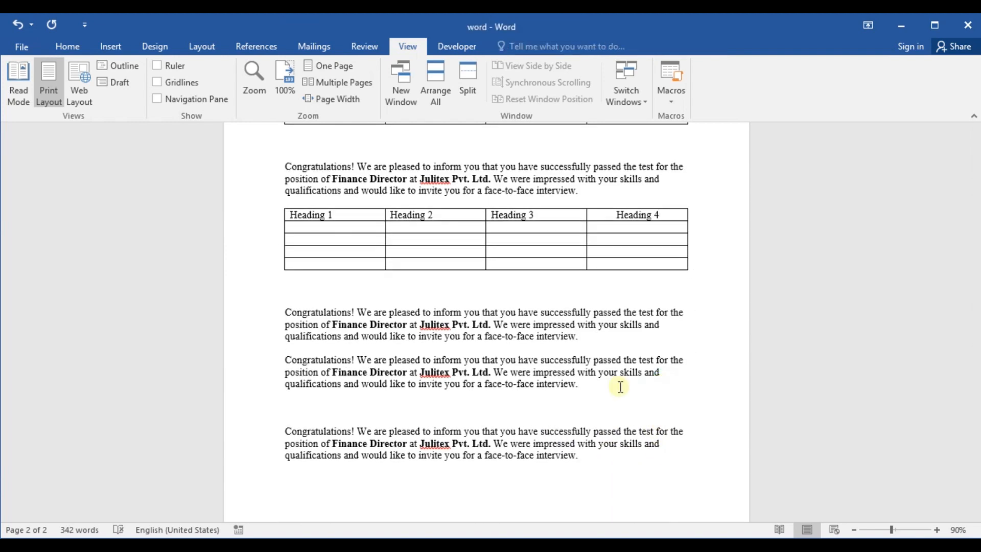
key(ctrl+v)
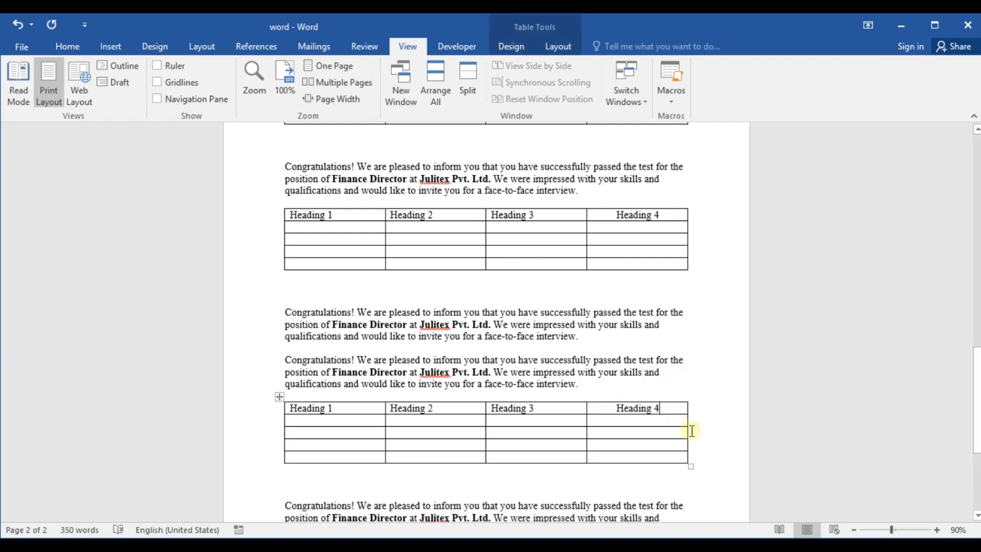
scroll(560, 304, down, 2)
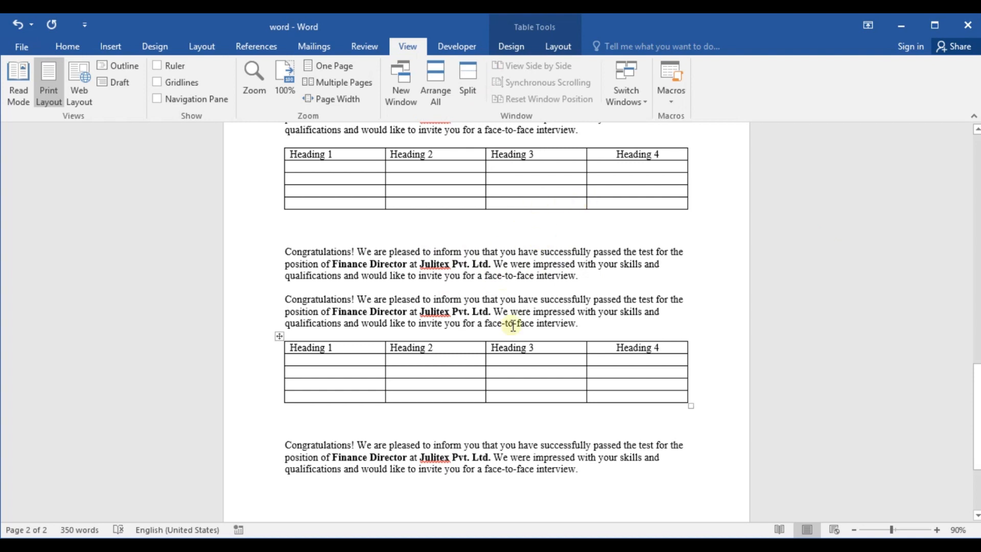
click(335, 361)
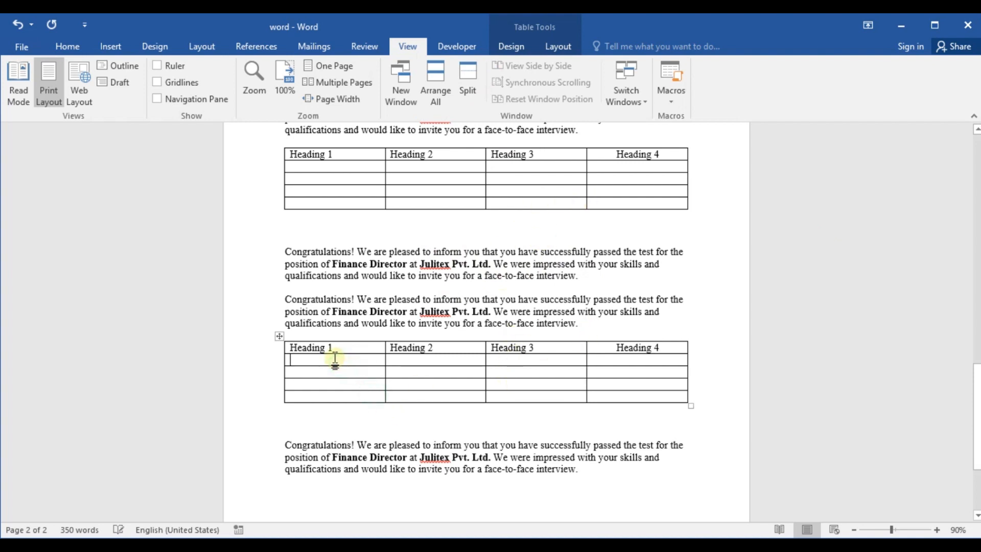
click(328, 379)
click(111, 46)
click(113, 99)
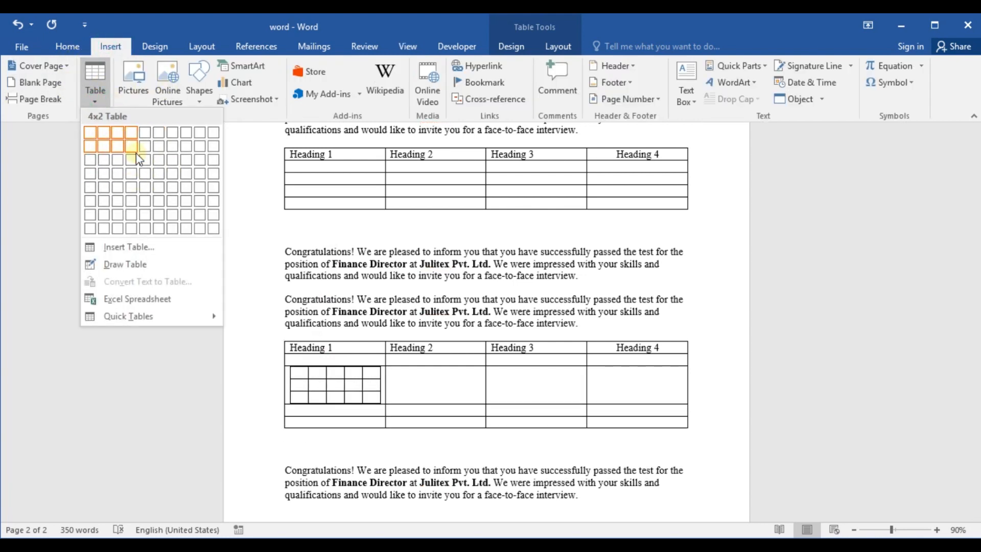
click(255, 148)
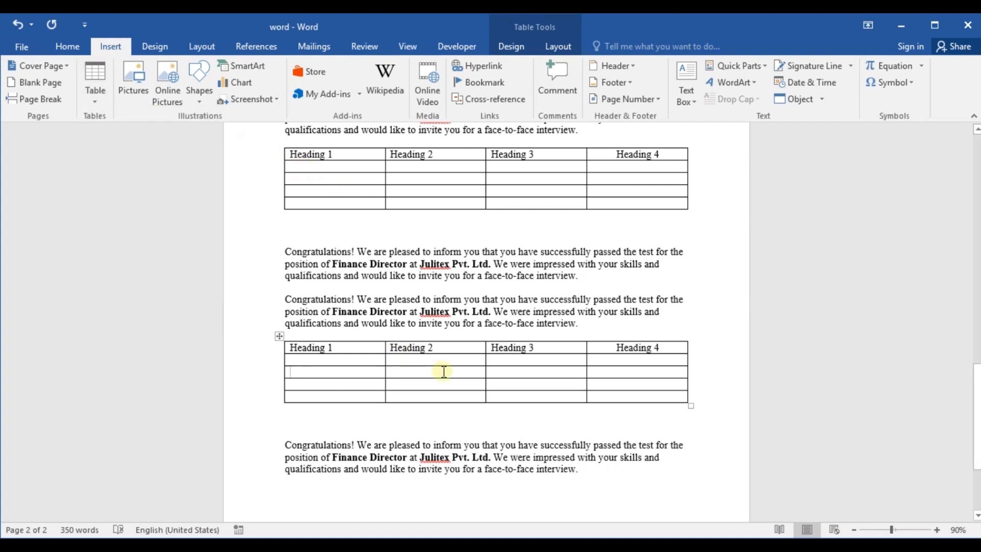
Step: Replace the Heading 1 text in the last table on page 2 with "dfsdfads"
triple_click(308, 347)
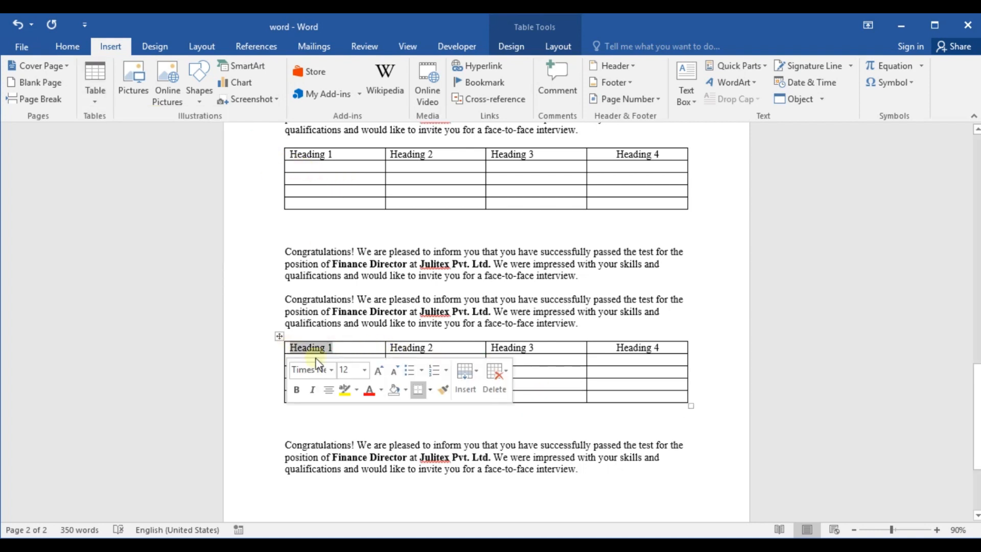
text(dfsdfads)
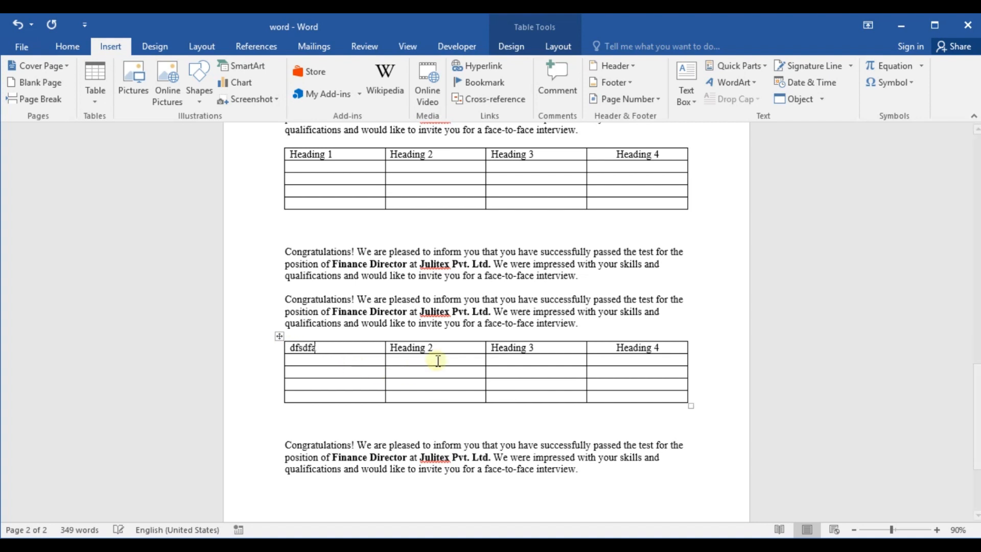
click(345, 360)
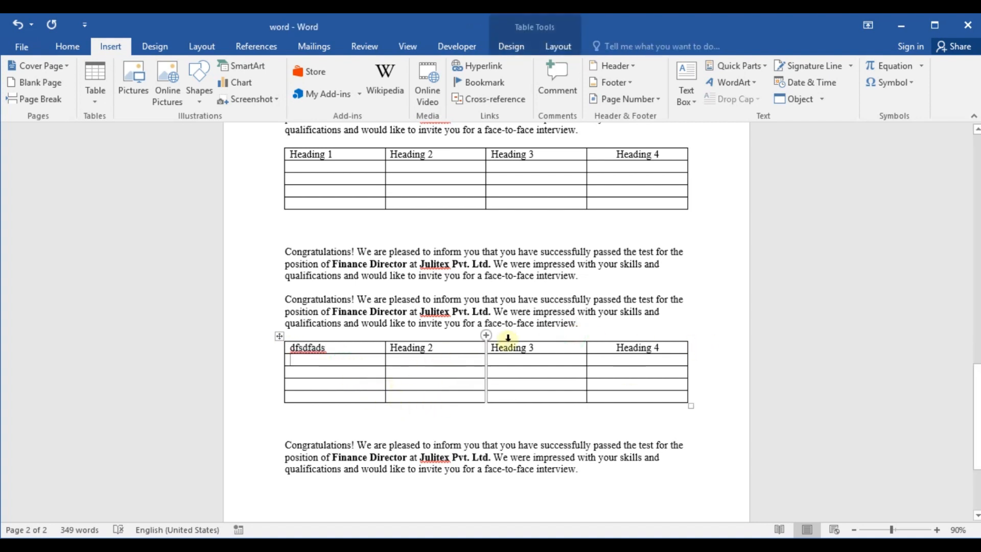
scroll(495, 389, down, 4)
scroll(495, 378, up, 9)
scroll(495, 374, up, 10)
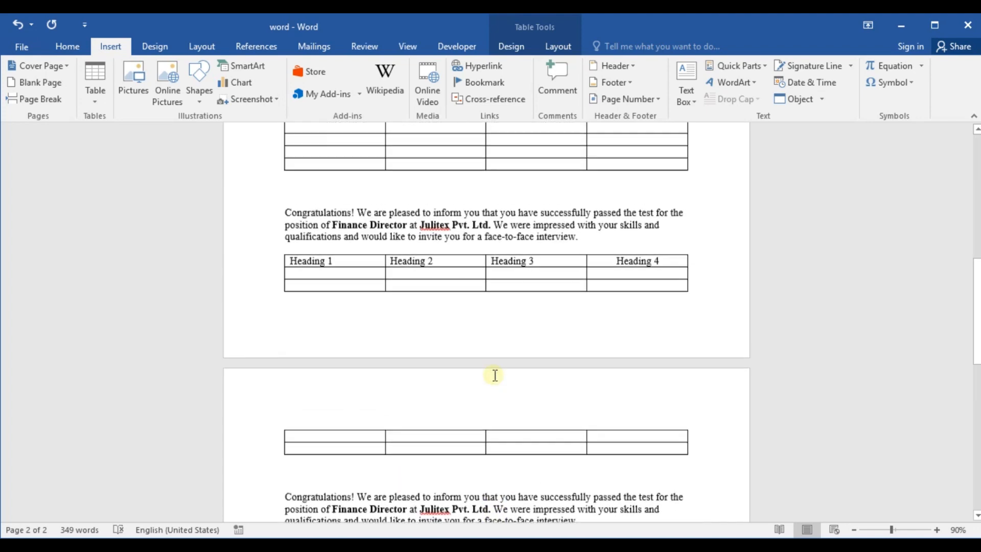